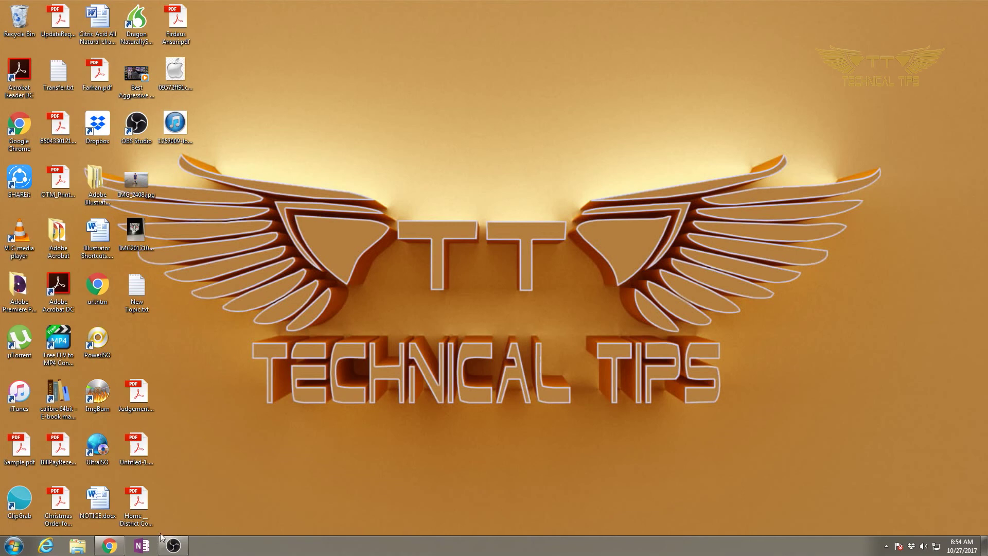
# Open Programs and Features through the Start menu's Control Panel, then bring up the Run dialog.
pyautogui.click(14, 545)
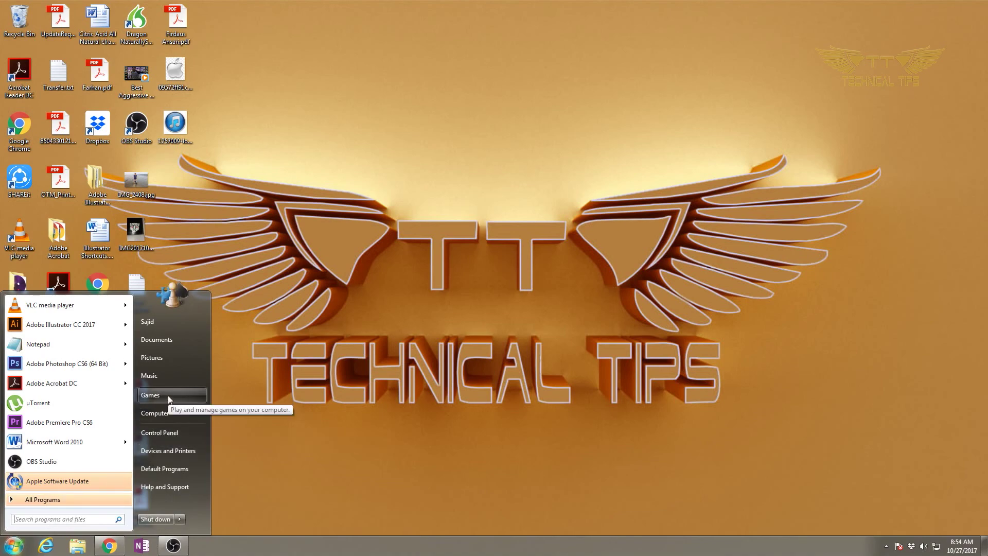
pyautogui.click(165, 432)
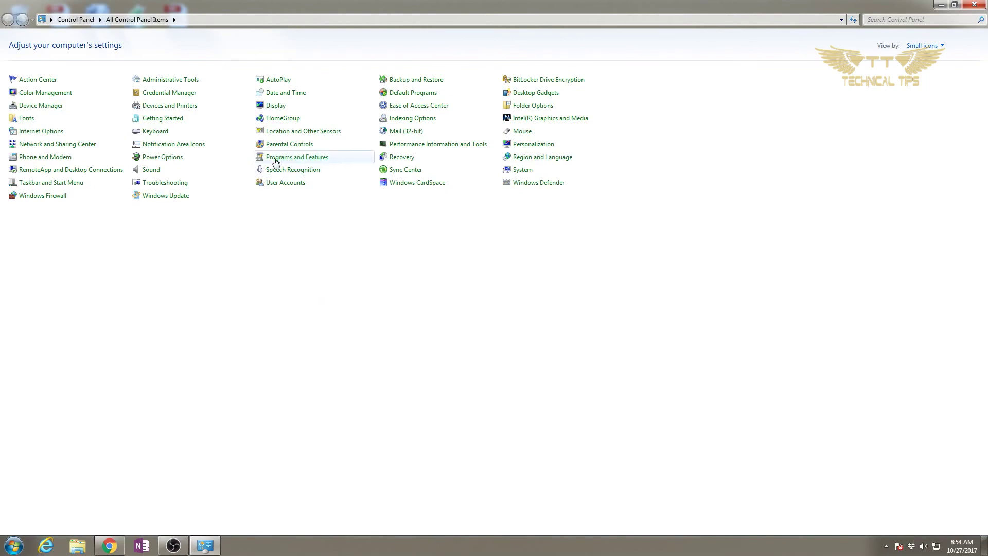
pyautogui.click(276, 158)
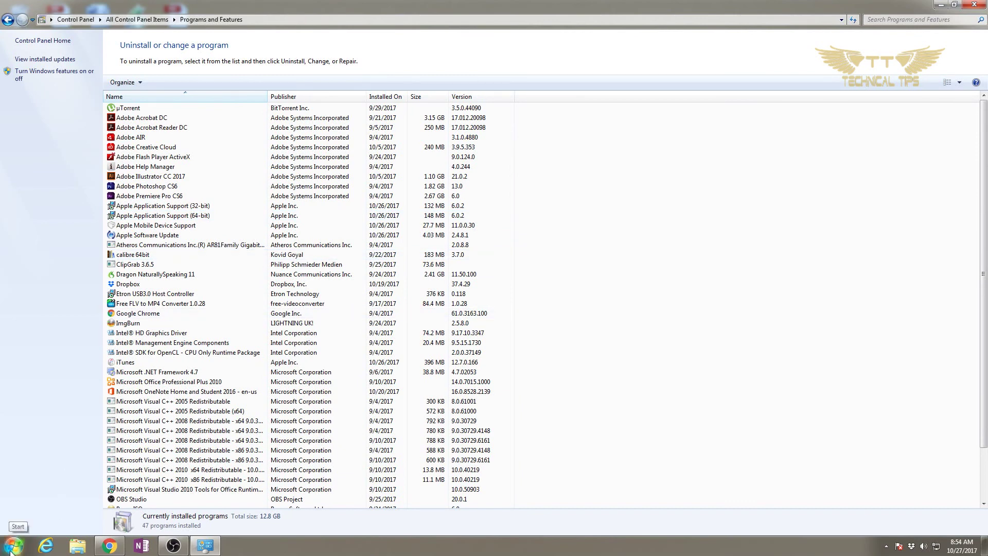
pyautogui.press('super+r')
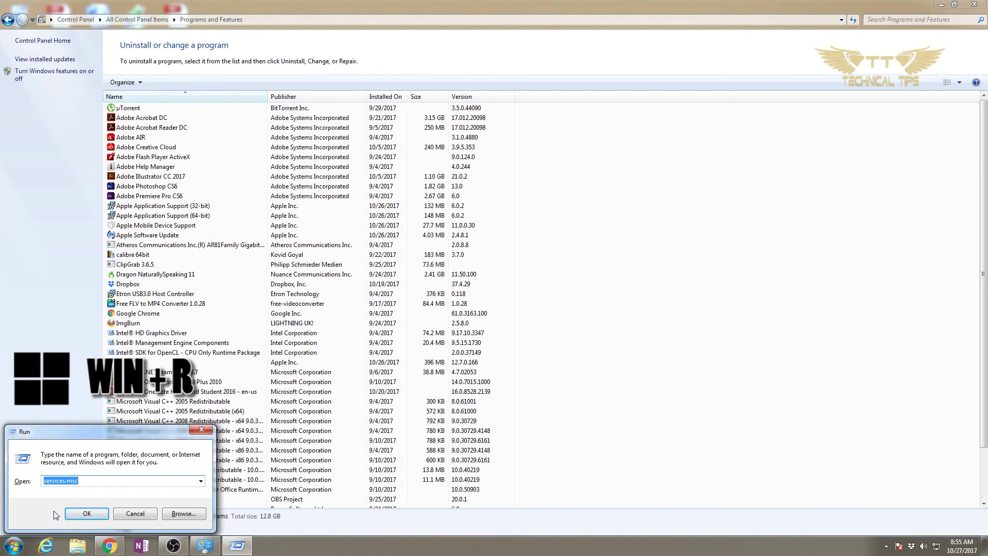
pyautogui.write('app')
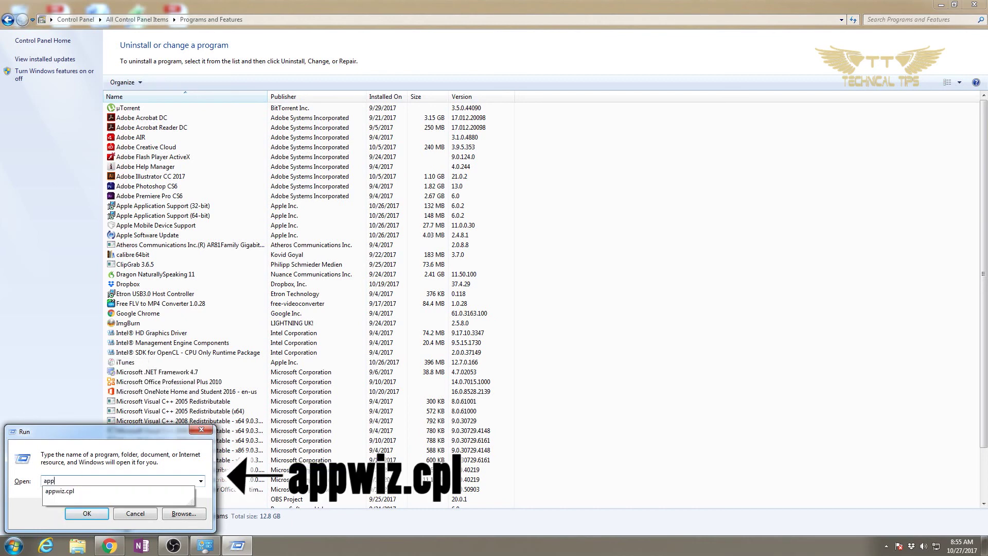
pyautogui.press('Down')
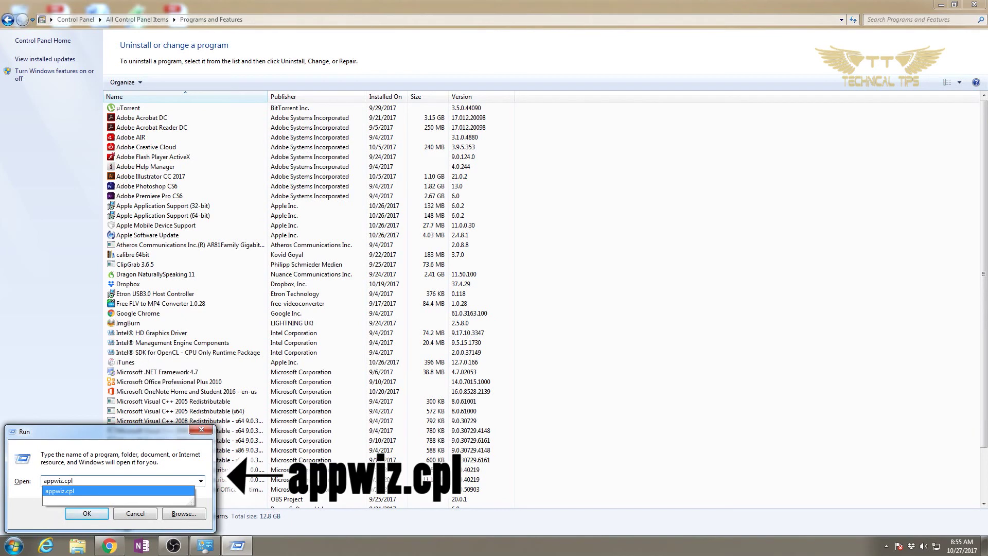
pyautogui.click(87, 514)
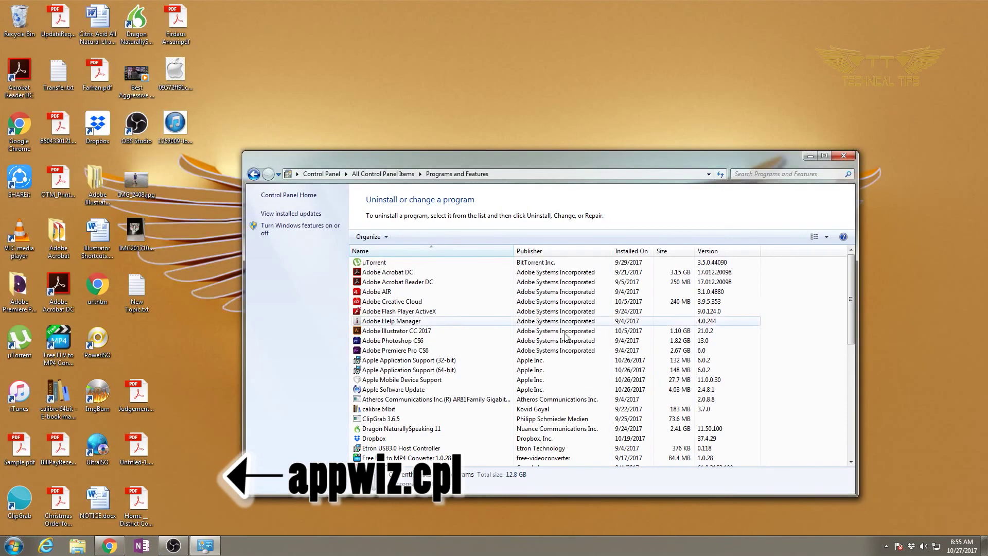
pyautogui.click(824, 156)
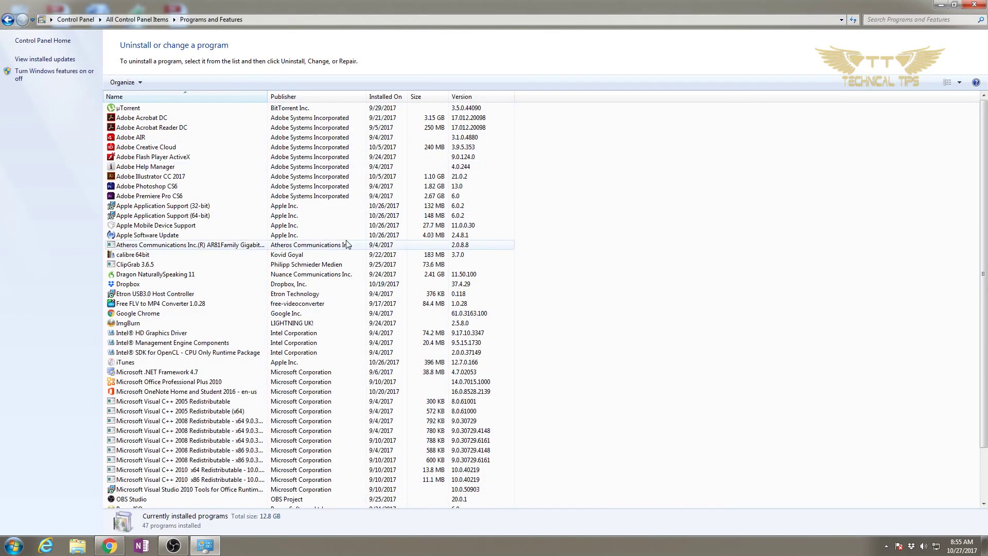
# Try uninstalling iTunes, dismiss the Windows Installer log-file error, and close Programs and Features.
pyautogui.click(136, 365)
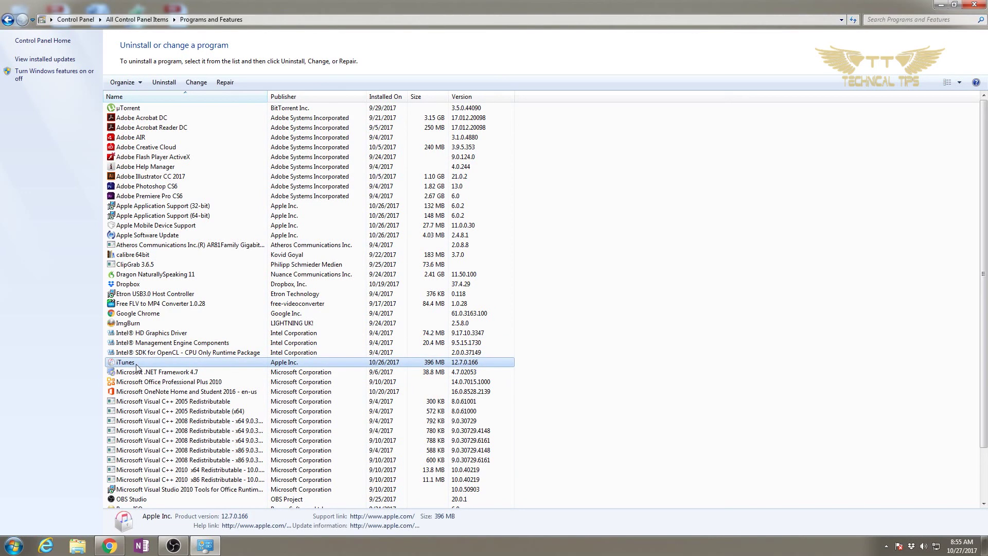
pyautogui.click(163, 83)
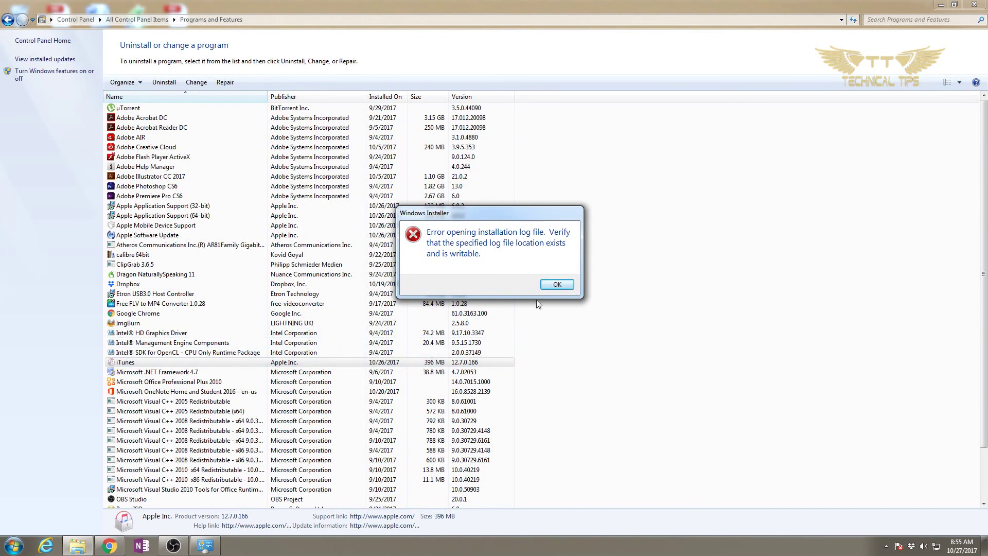
pyautogui.click(555, 284)
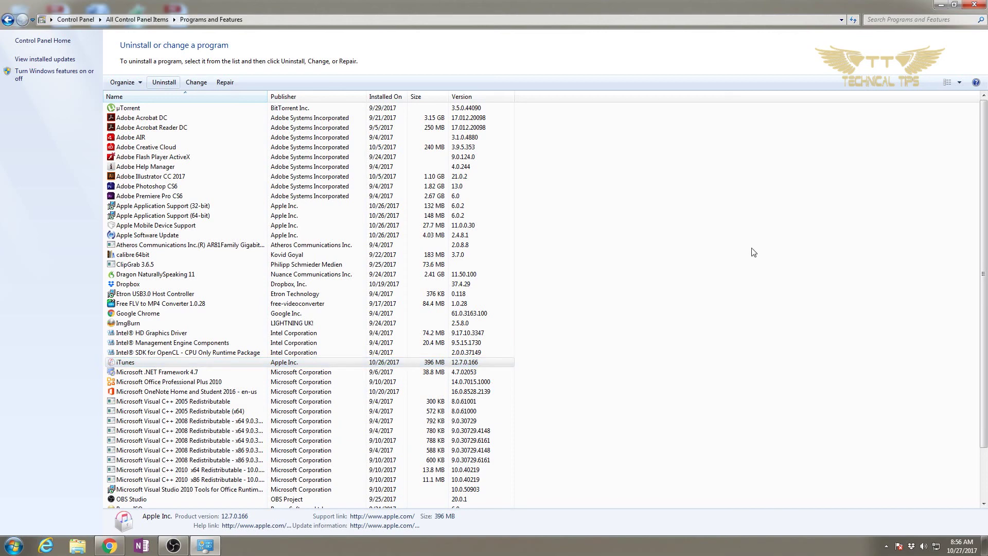
pyautogui.click(974, 5)
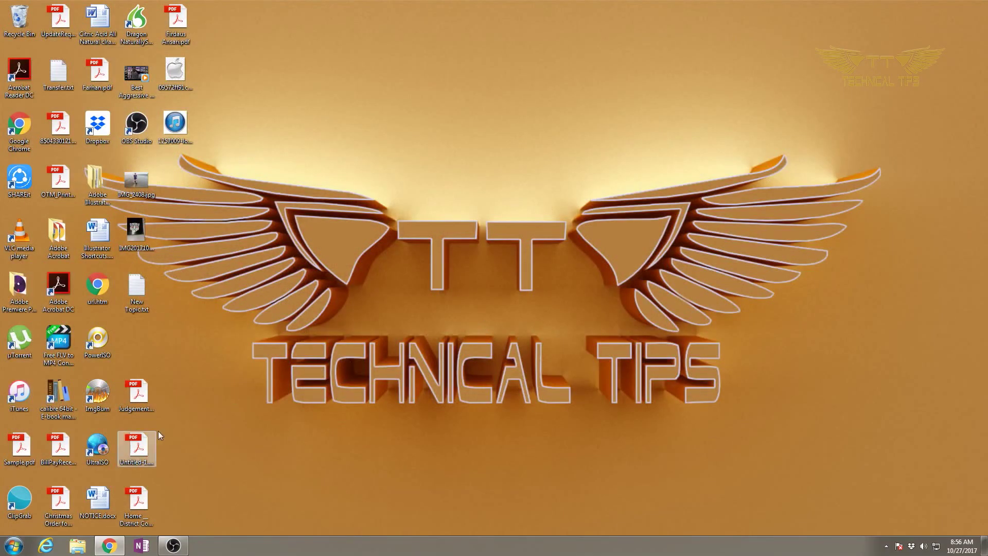
# Search Chrome for 'iobit uninstaller pro' and open the IObit Uninstaller 7 PRO page on iobit.com.
pyautogui.click(105, 548)
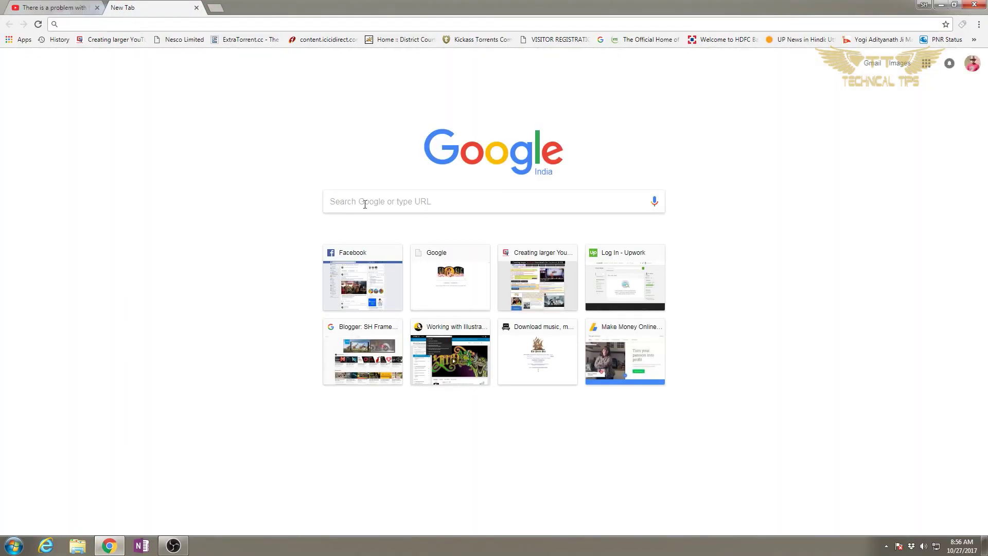
pyautogui.click(365, 204)
pyautogui.write('IO')
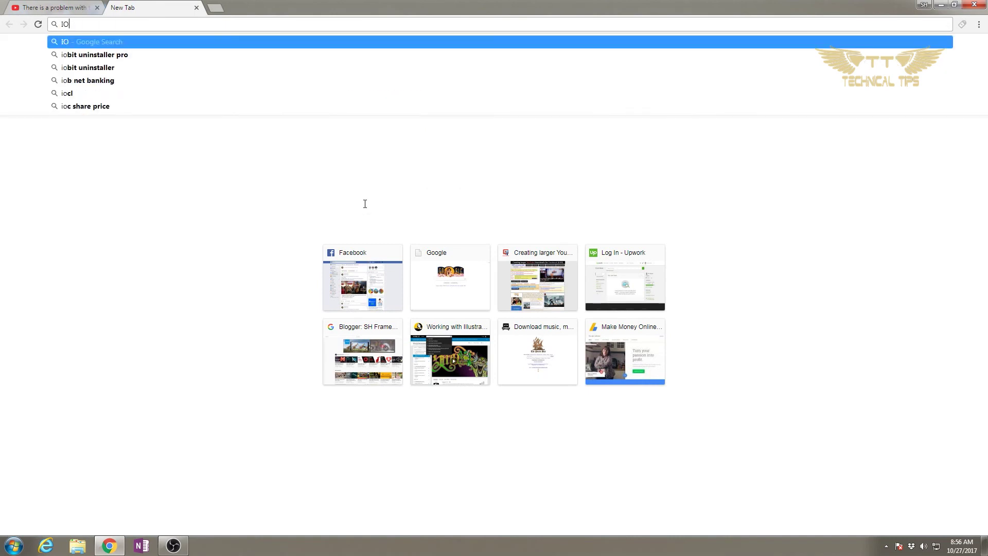
pyautogui.write('bit')
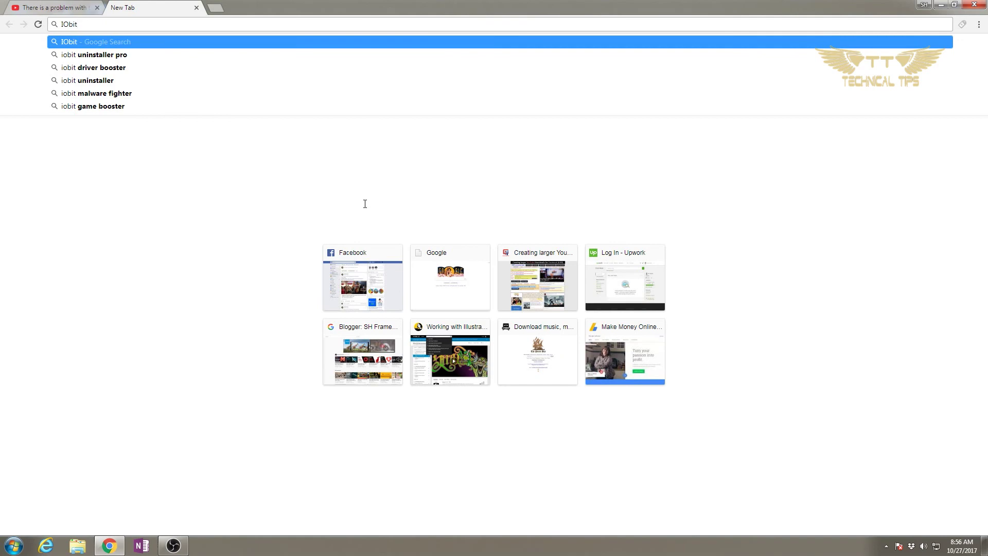
pyautogui.press('Down')
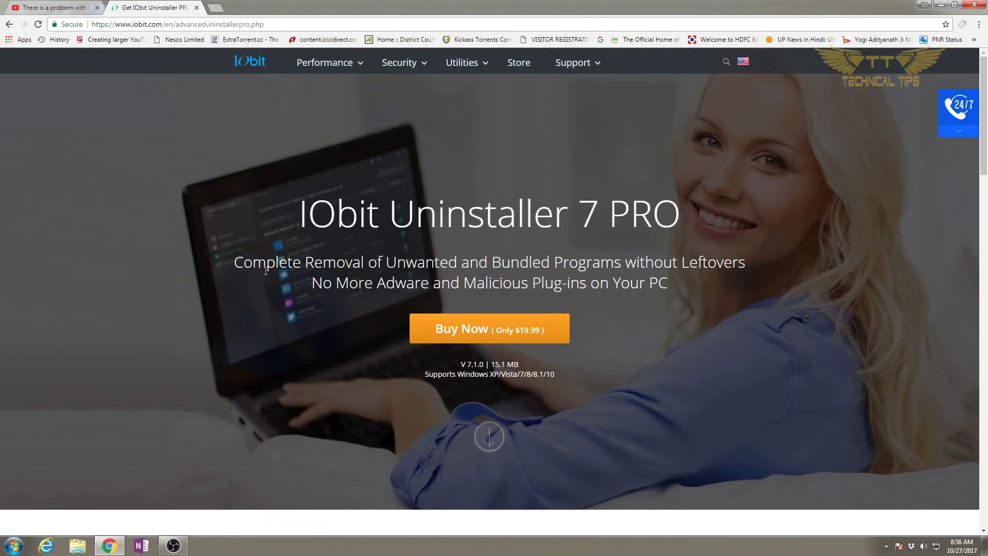
pyautogui.scroll(-4, 346, 312)
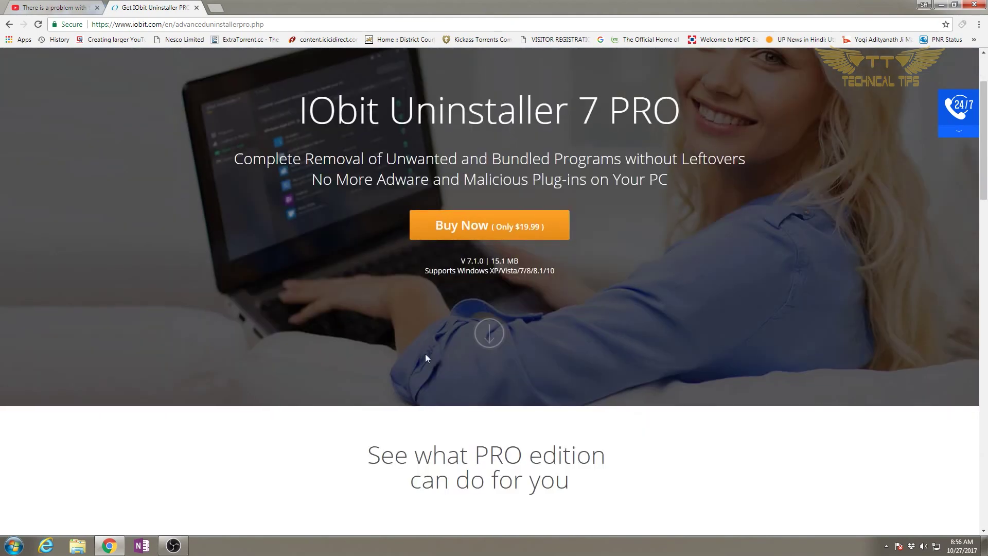
# Download the free iobituninstaller (1).exe (15.1 MB) from the CNET IObit Uninstaller page.
pyautogui.scroll(-4, 425, 353)
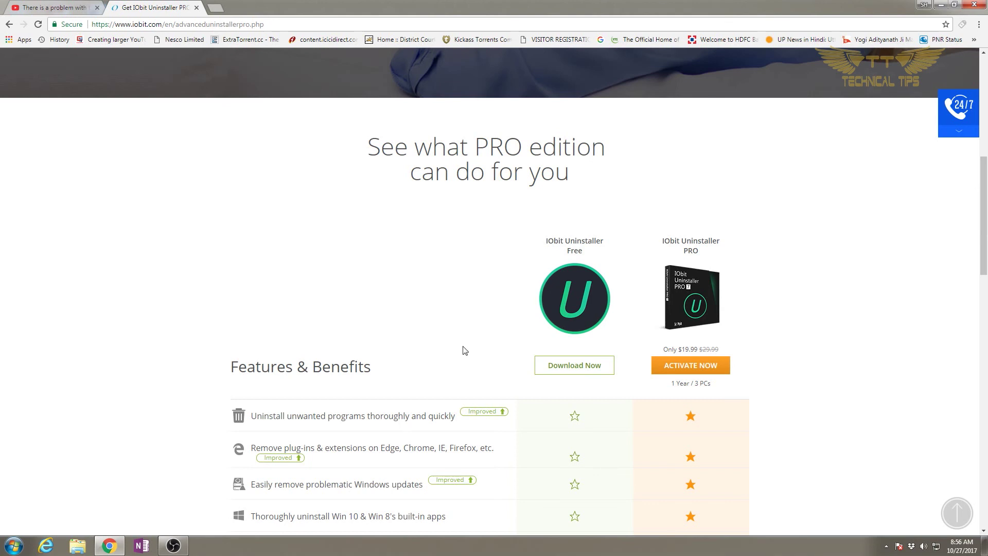
pyautogui.scroll(-2, 463, 349)
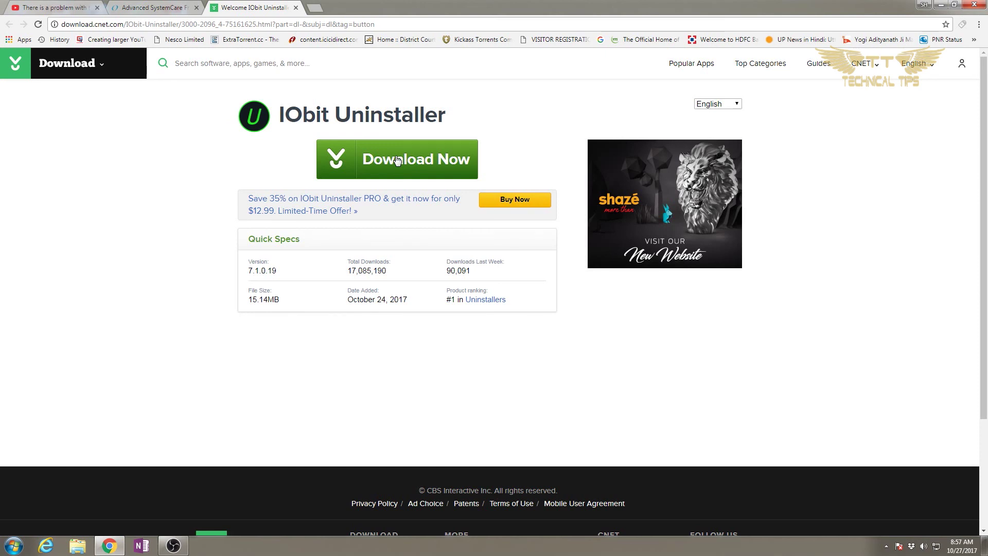
pyautogui.click(397, 161)
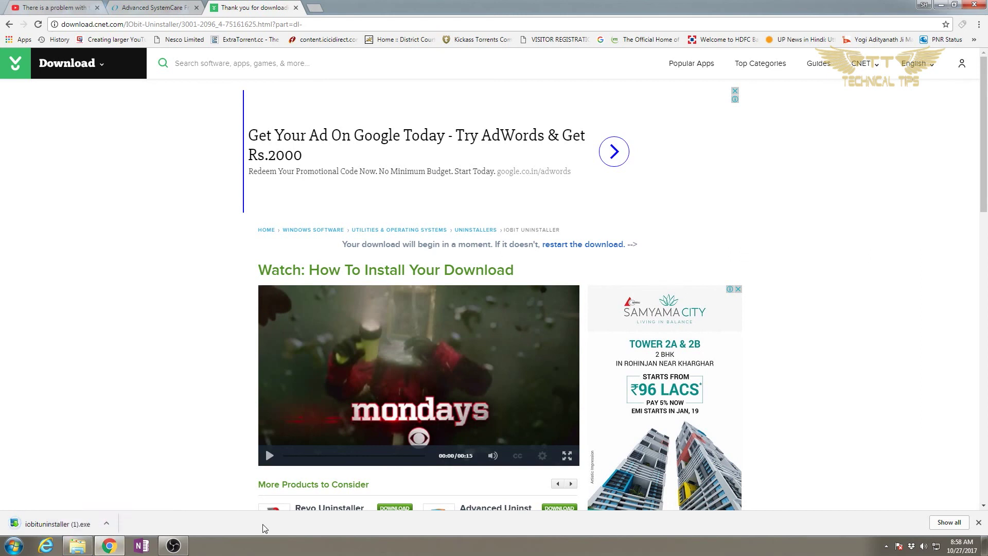
# Run the downloaded iobituninstaller (1).exe, allowing it past the security warning.
pyautogui.click(106, 524)
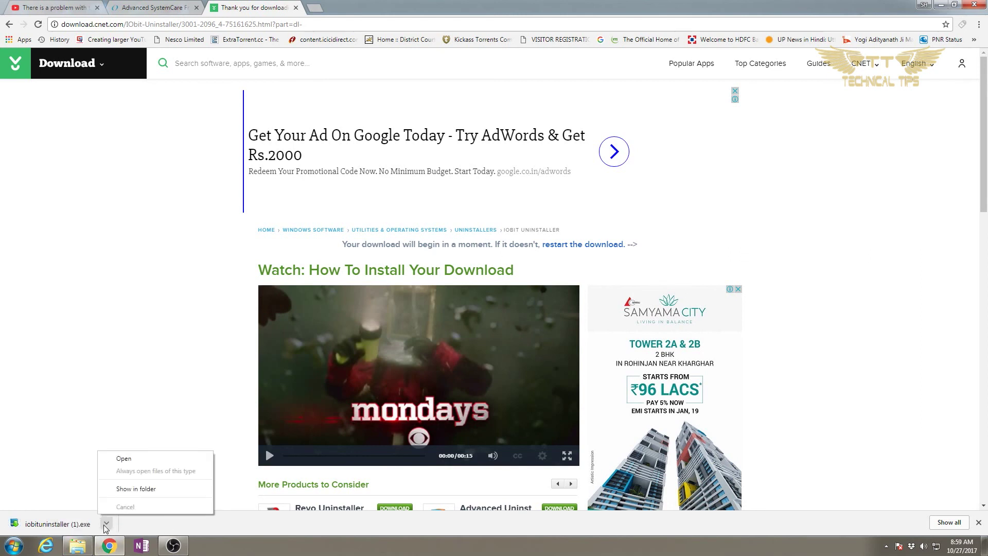
pyautogui.click(125, 459)
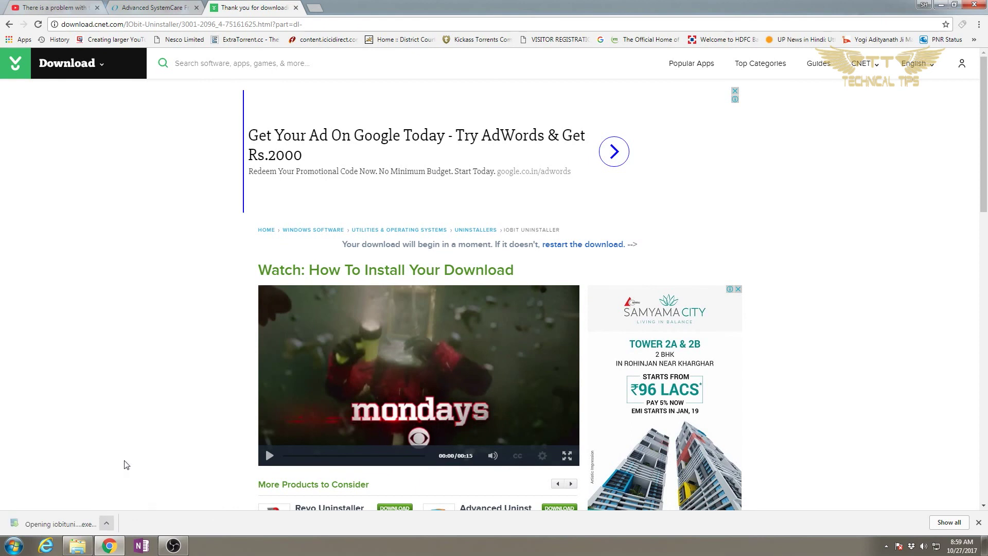
pyautogui.click(521, 281)
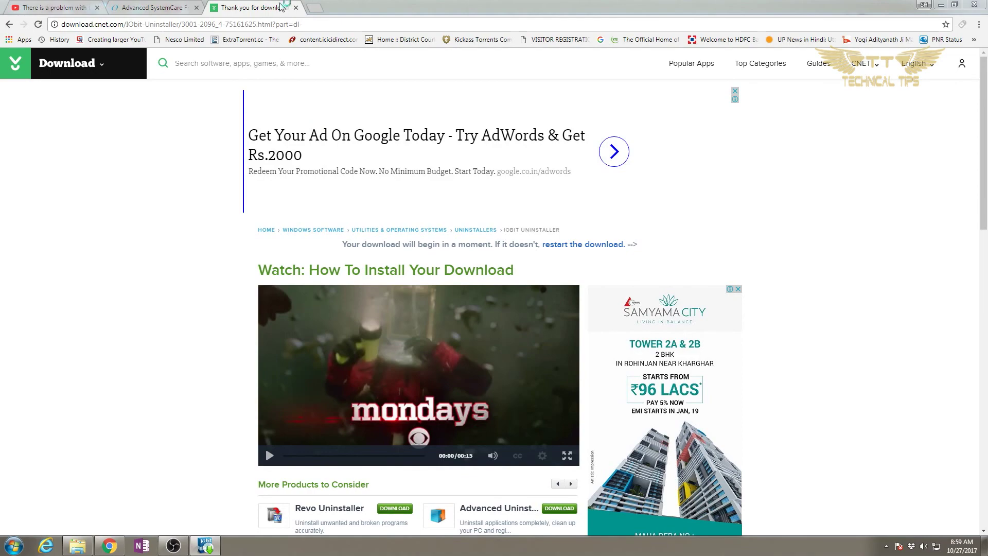
# Close the leftover Chrome tabs, the browser, and the Downloads folder window.
pyautogui.hotkey('ctrl', 'w')
pyautogui.click(196, 8)
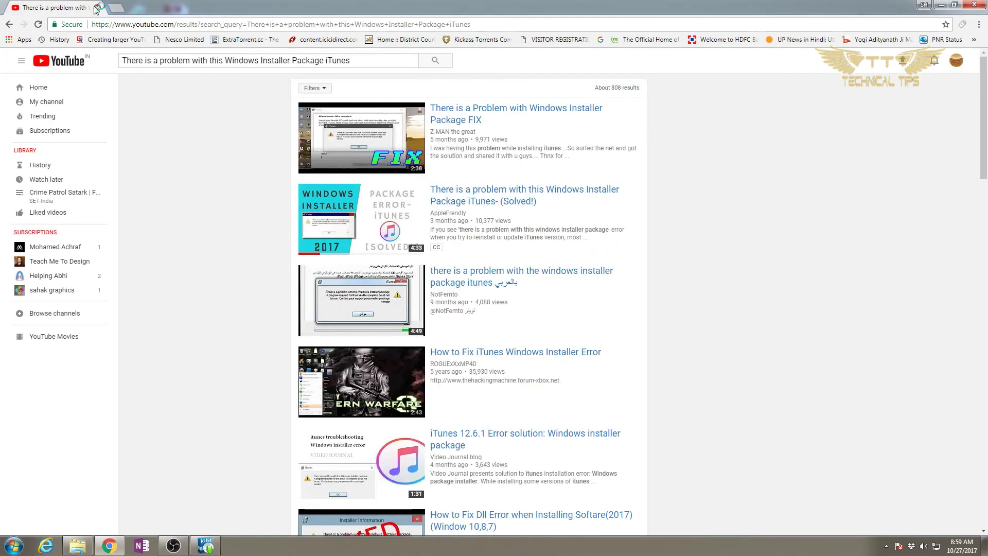
pyautogui.click(96, 8)
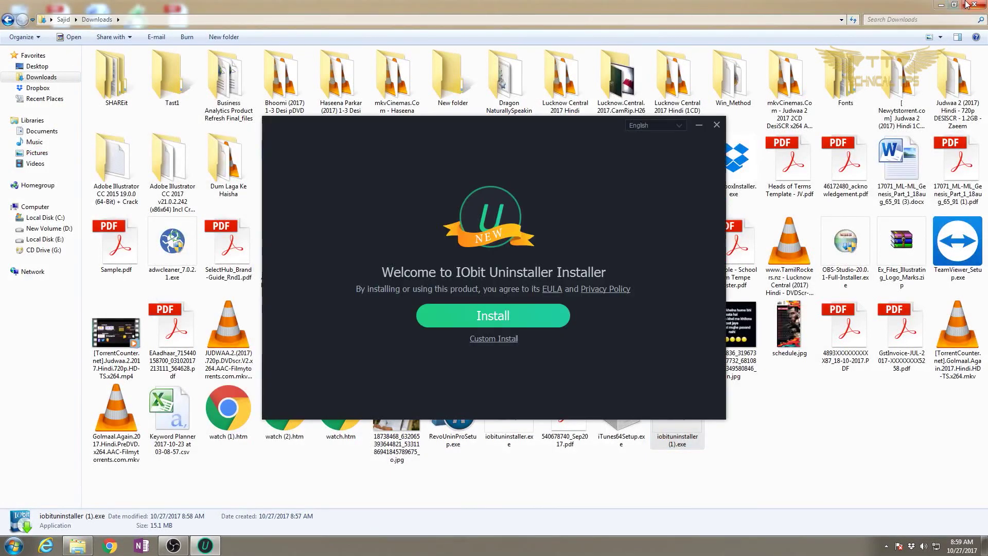
pyautogui.click(958, 5)
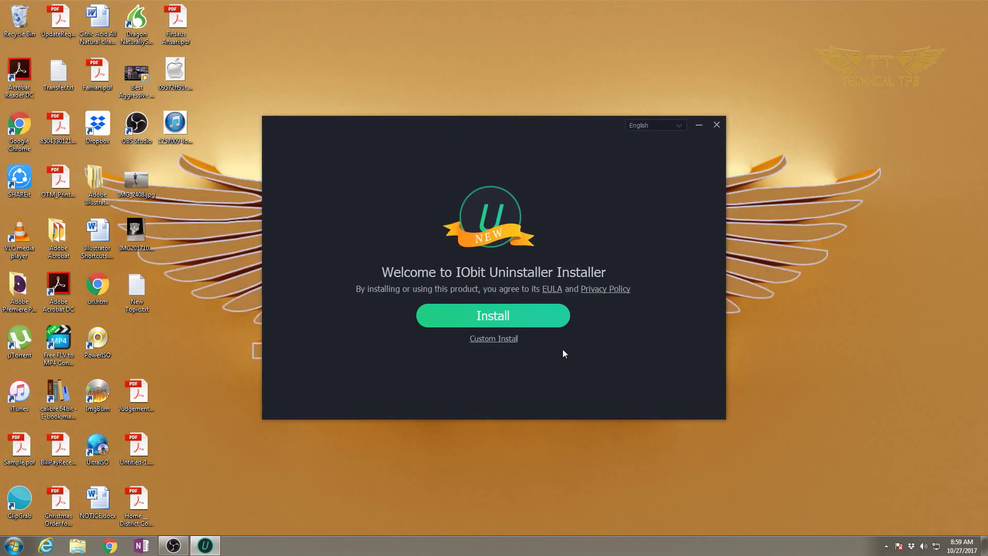
# Choose the standard Install option on the IObit Uninstaller welcome screen.
pyautogui.click(491, 316)
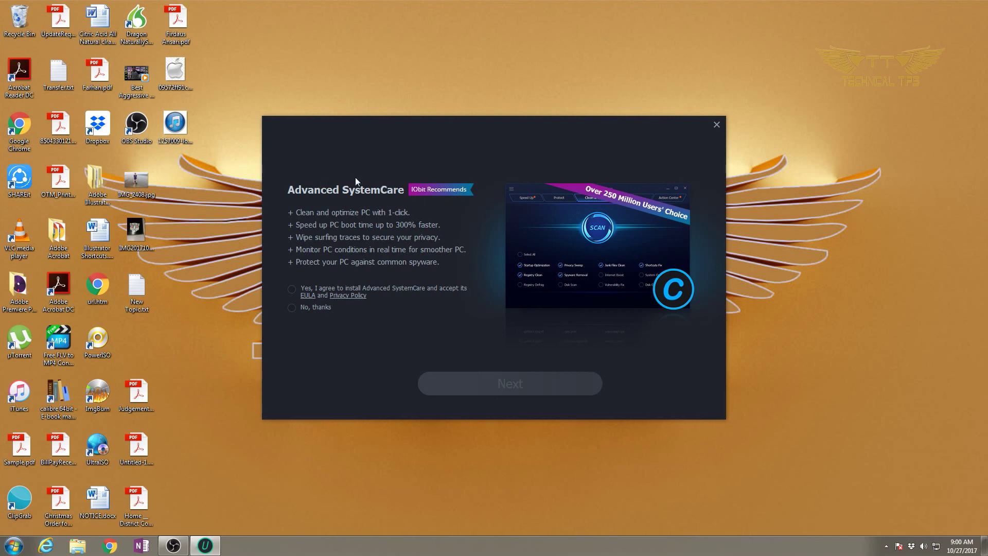
# Decline Advanced SystemCare and the newsletter, then finish setup to launch IObit Uninstaller 7.1.
pyautogui.click(292, 308)
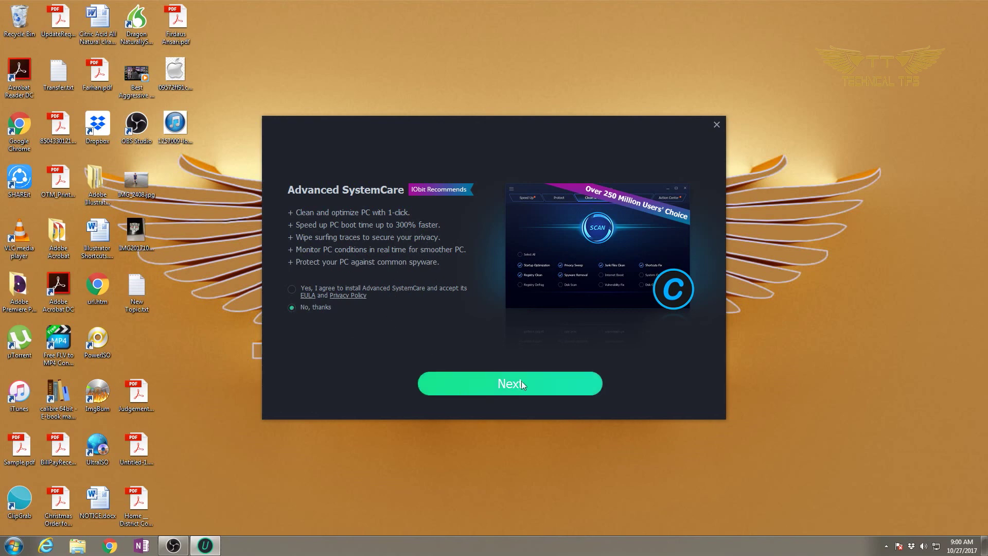
pyautogui.click(506, 382)
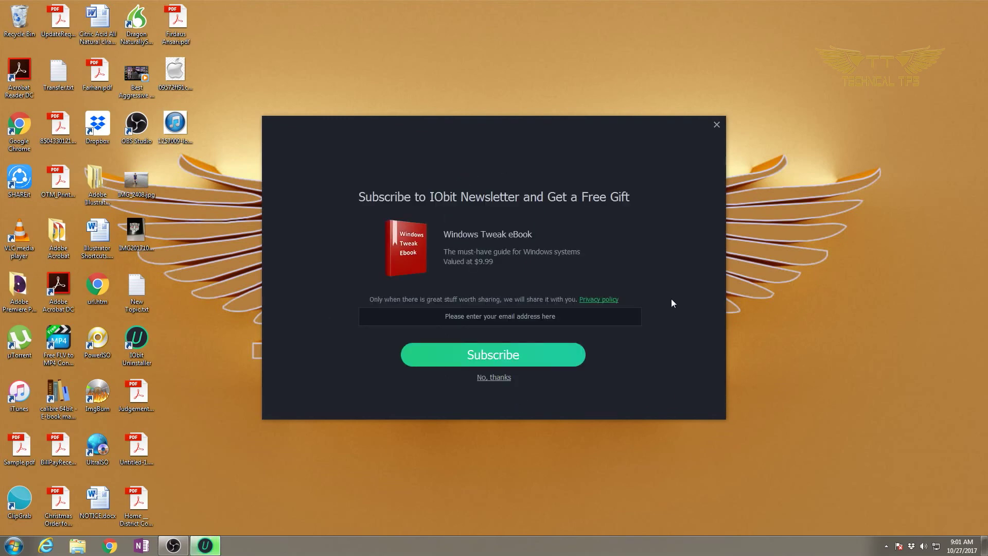
pyautogui.click(493, 378)
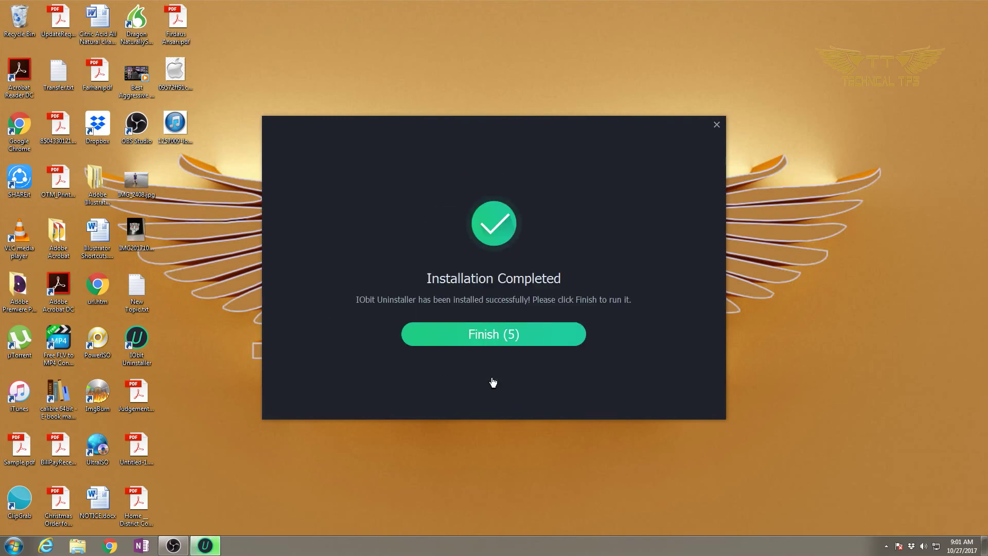
pyautogui.click(498, 334)
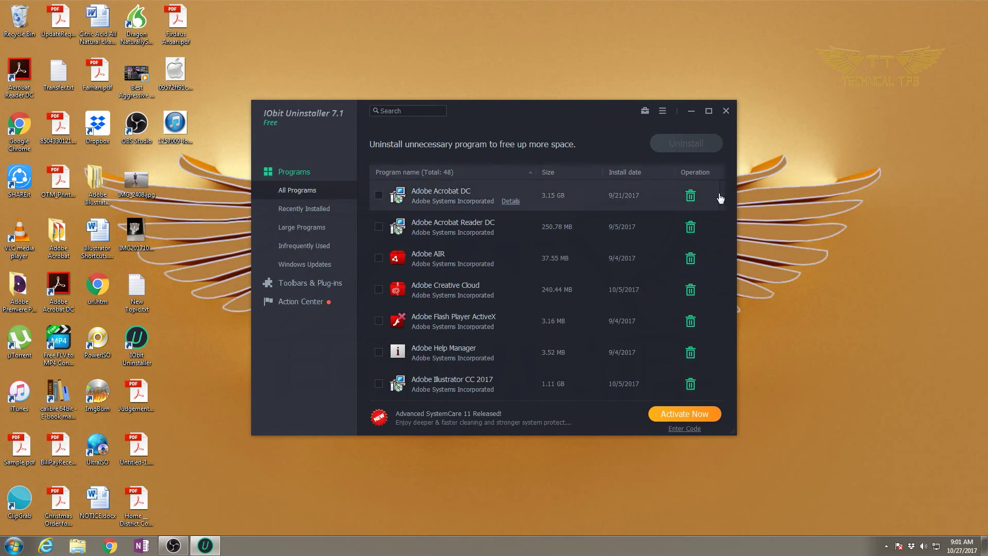
# Search for 'itunes', tick iTunes (x64), and start its uninstall with residual-file removal.
pyautogui.moveTo(721, 192); pyautogui.dragTo(723, 315)
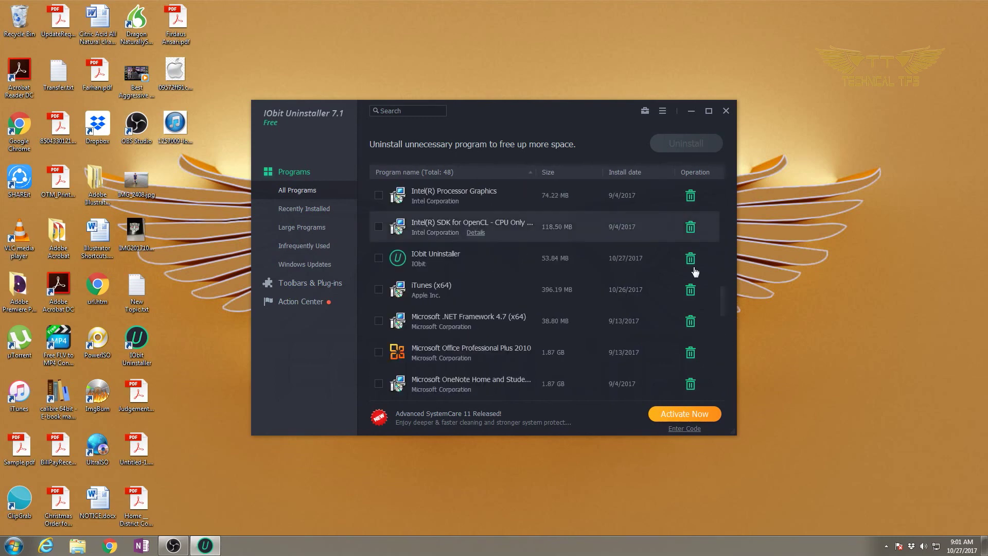
pyautogui.click(399, 111)
pyautogui.write('it')
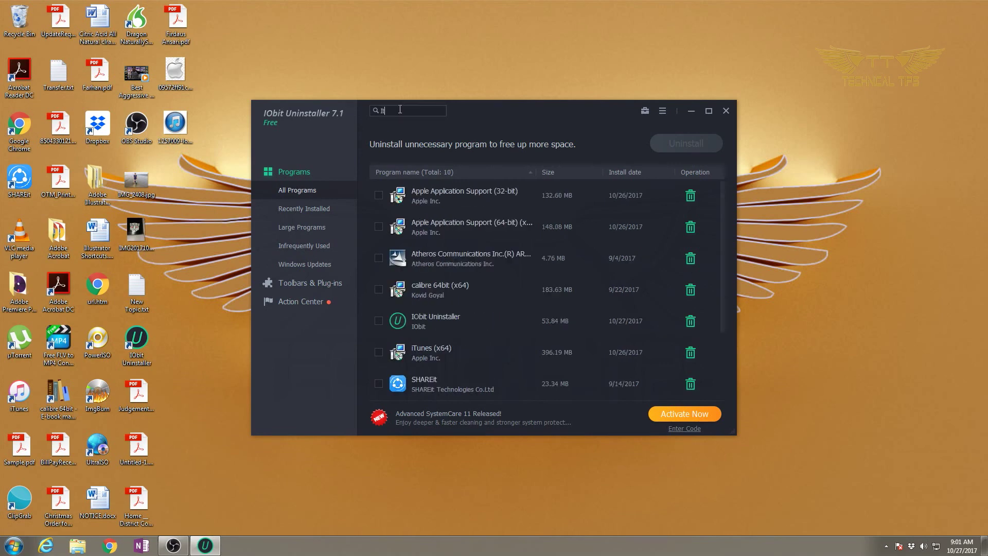
pyautogui.write('unes')
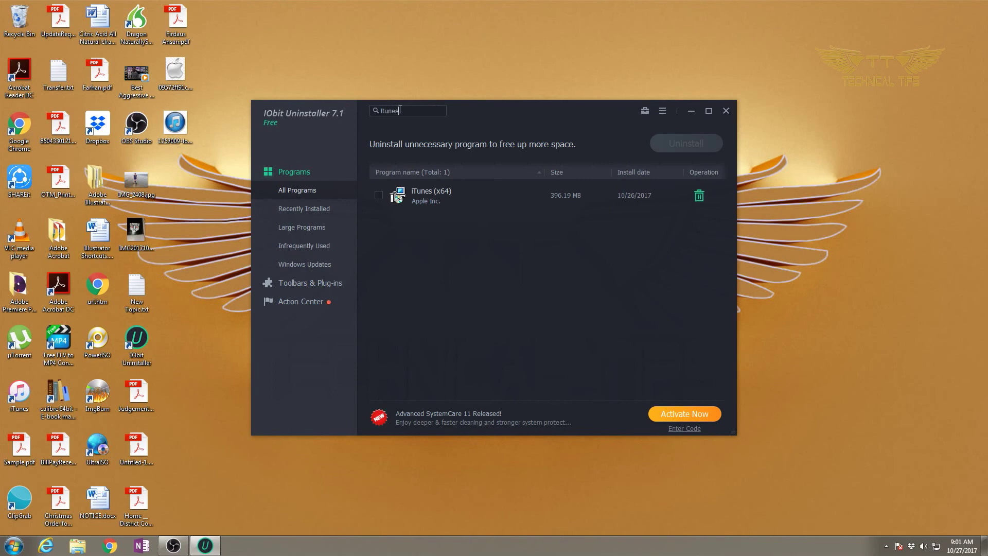
pyautogui.moveTo(450, 198)
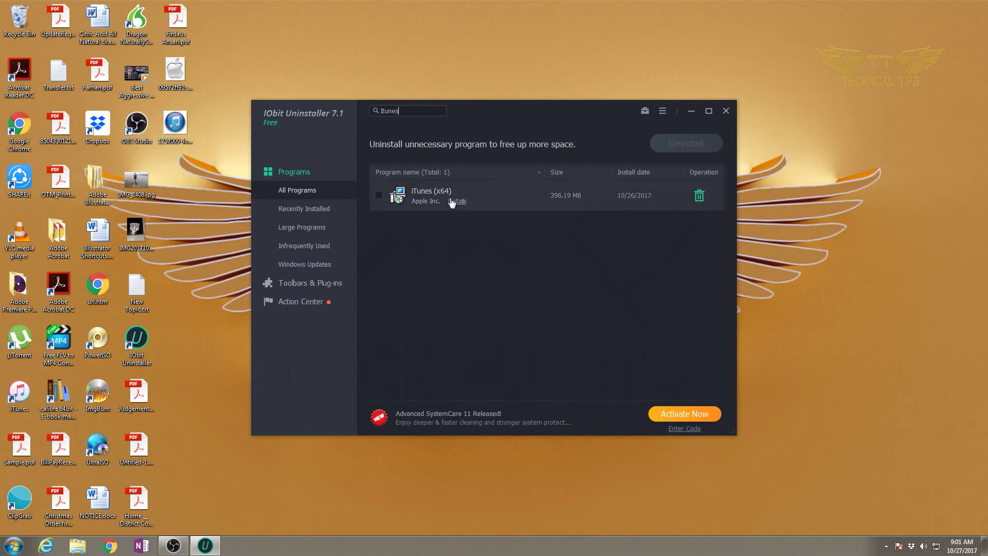
pyautogui.click(379, 196)
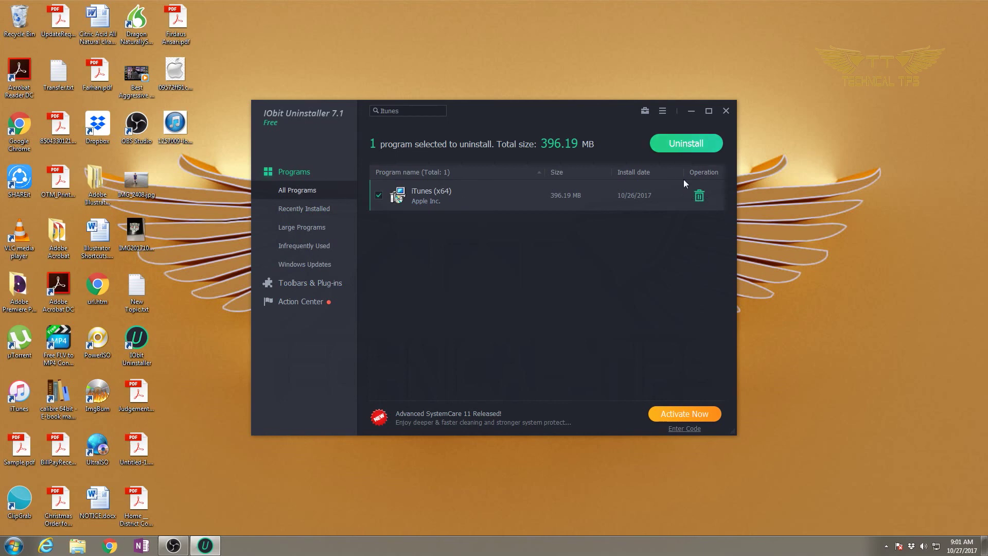
pyautogui.click(676, 144)
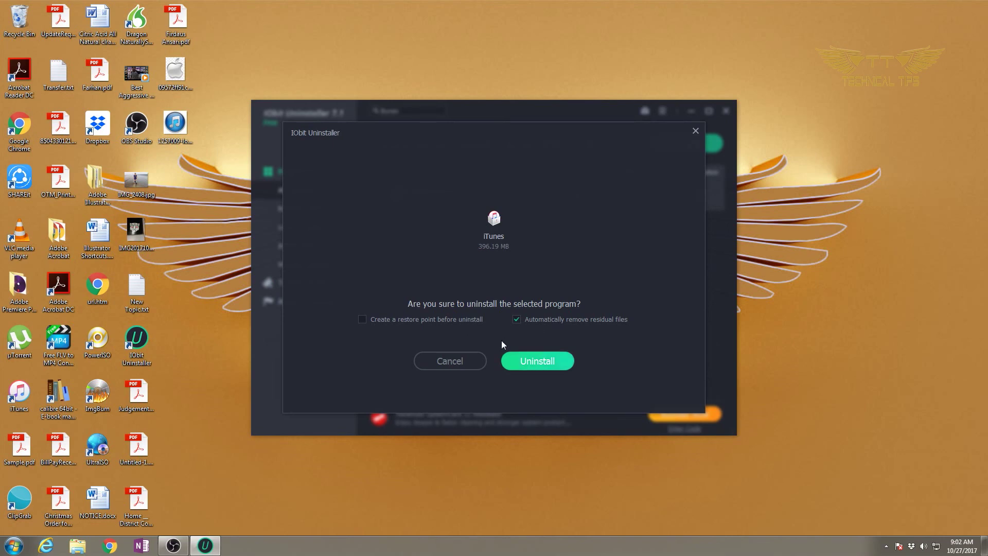
# Confirm removing iTunes (396.19 MB) with its leftover files and approve the Windows Installer prompt.
pyautogui.click(533, 362)
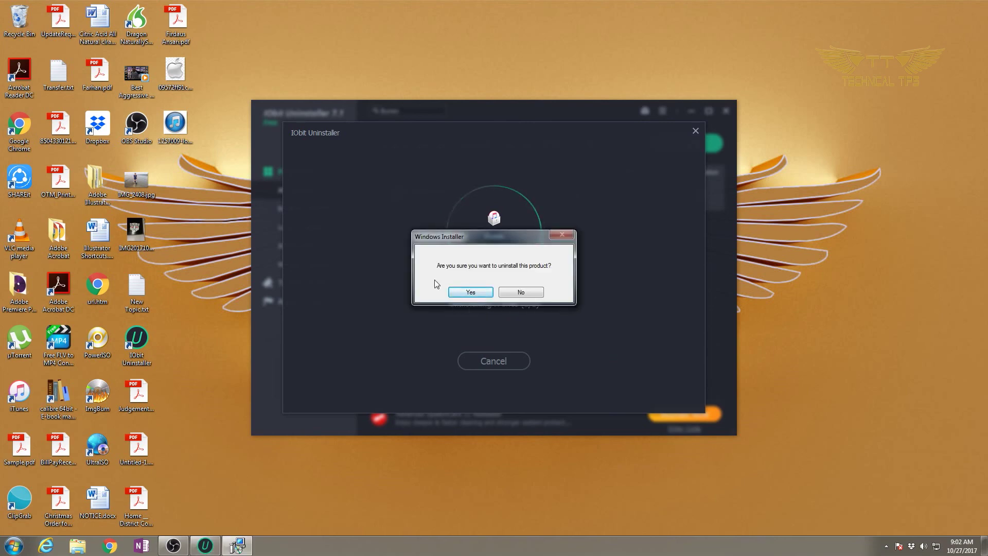
pyautogui.click(467, 294)
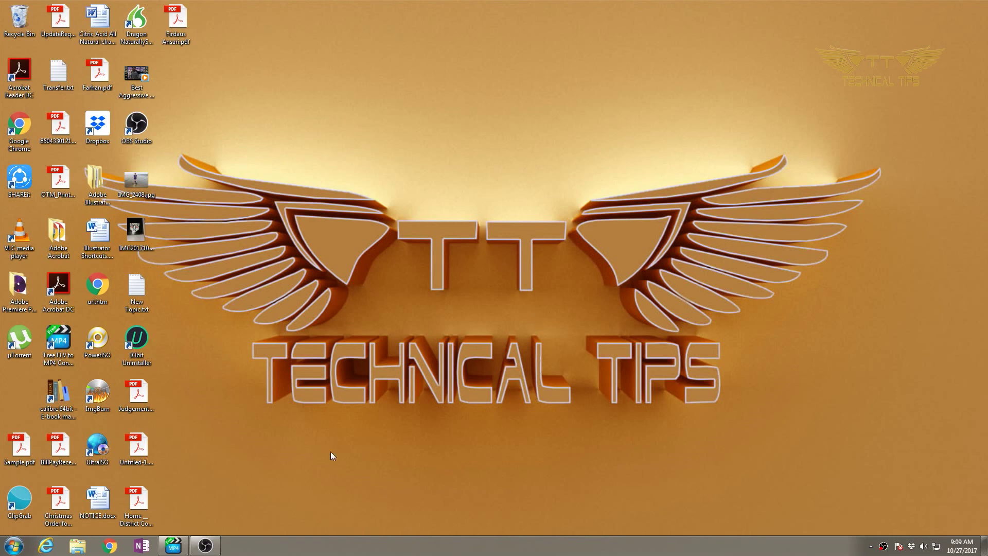
# Run appwiz.cpl to reopen the installed programs list and select Apple Software Update.
pyautogui.press('super+r')
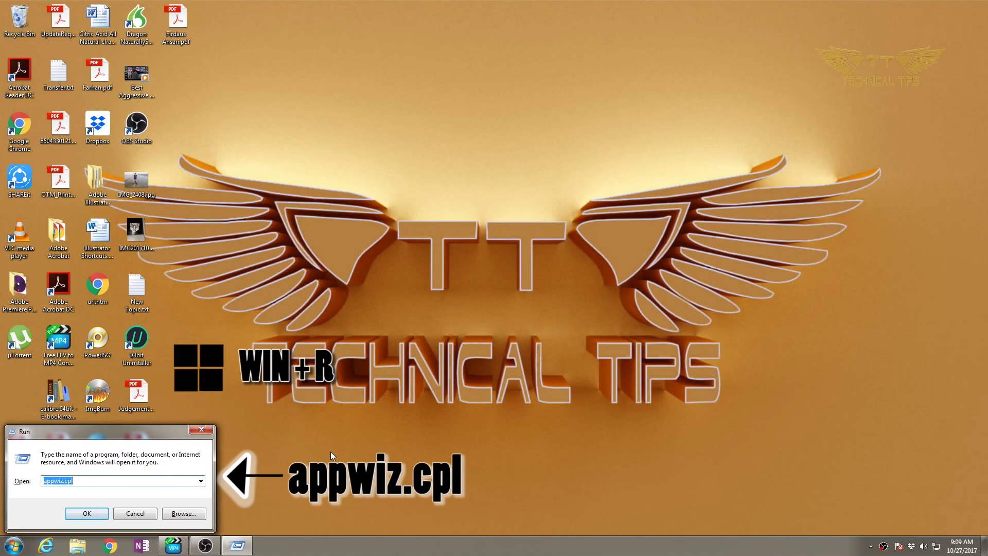
pyautogui.press('Return')
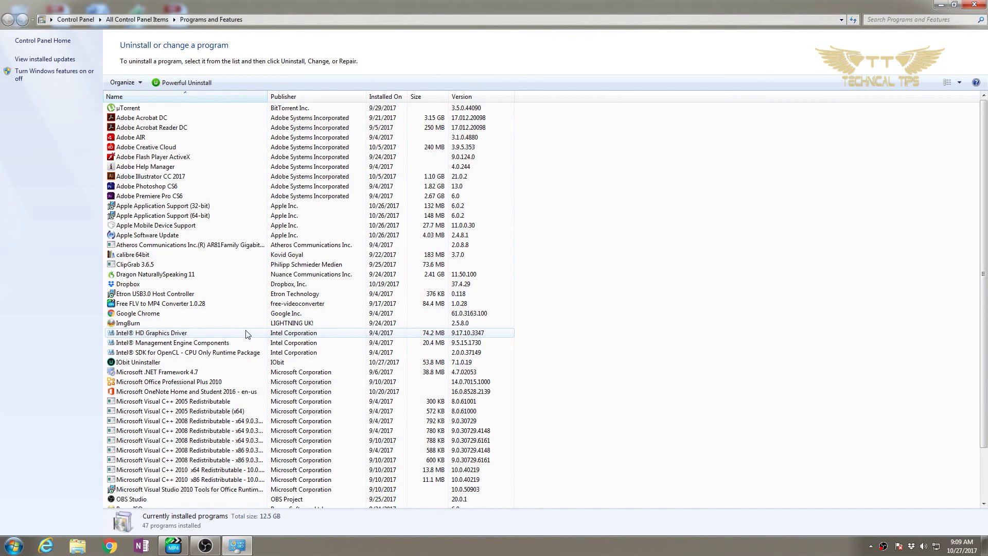
pyautogui.click(153, 235)
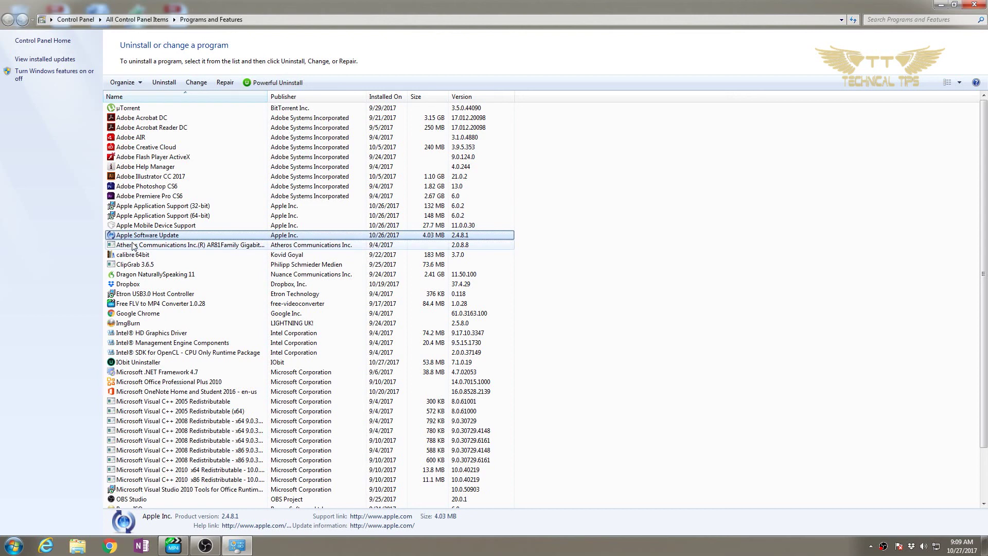
# Force-uninstall Apple Software Update as administrator, removing 4.0 MB of files and 1 scheduled task.
pyautogui.click(266, 84)
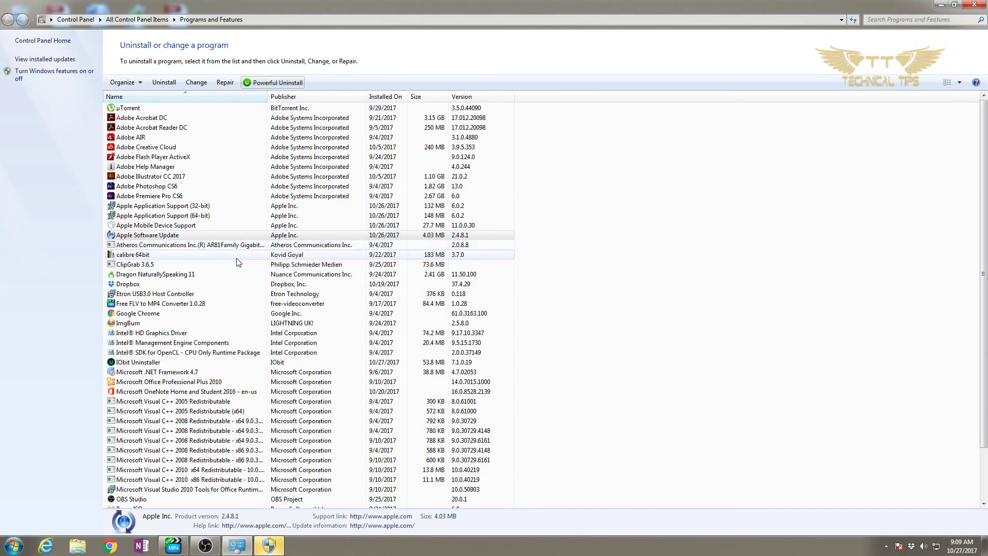
pyautogui.click(270, 548)
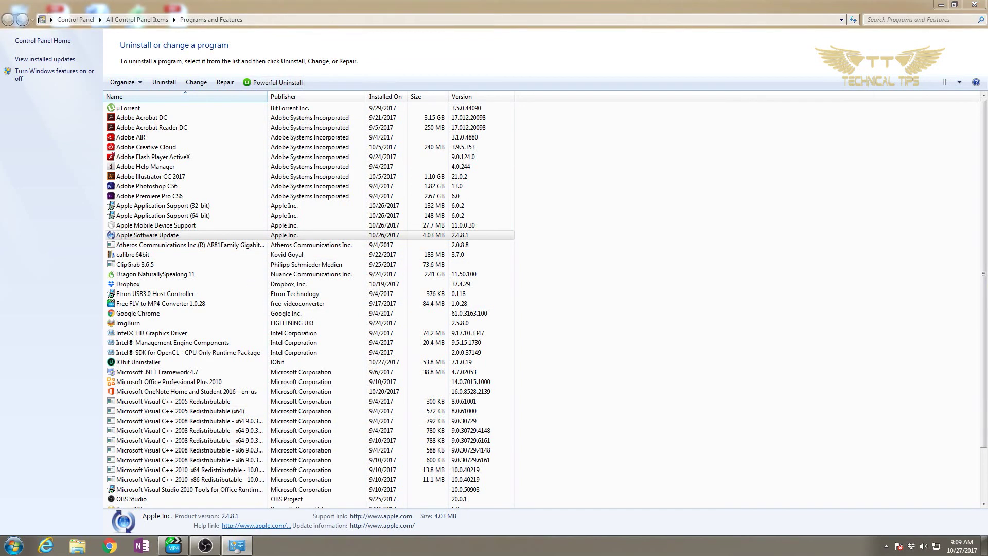
pyautogui.click(540, 312)
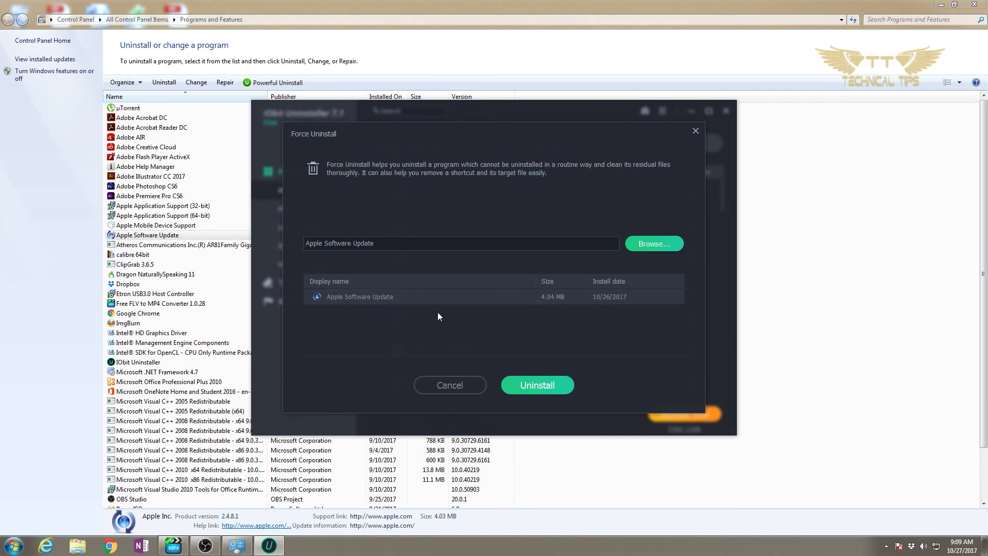
pyautogui.click(537, 387)
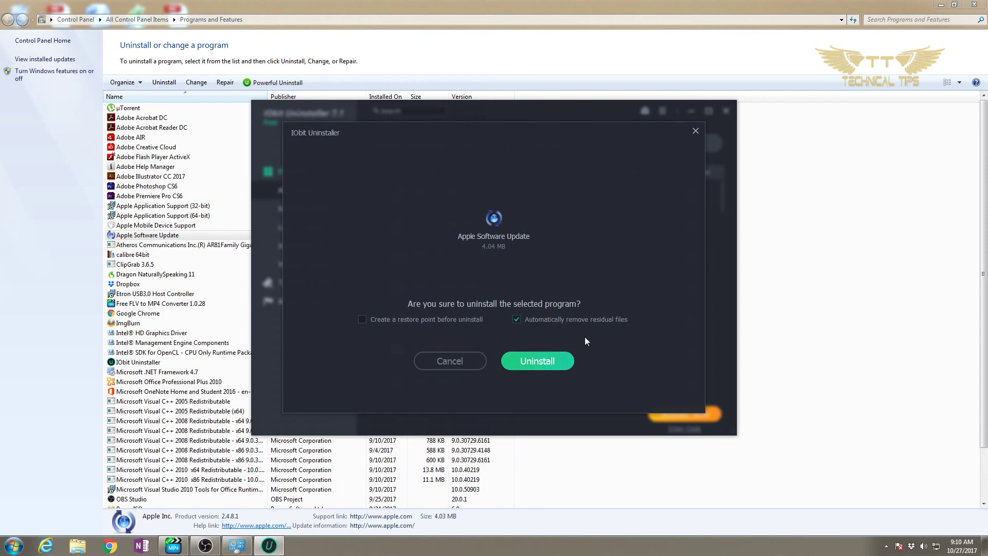
pyautogui.click(532, 362)
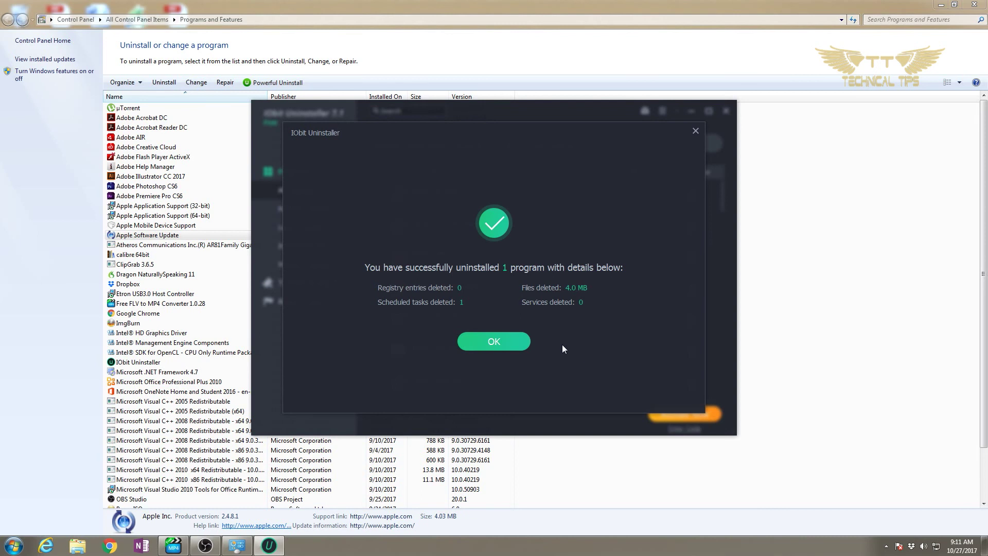
pyautogui.click(495, 341)
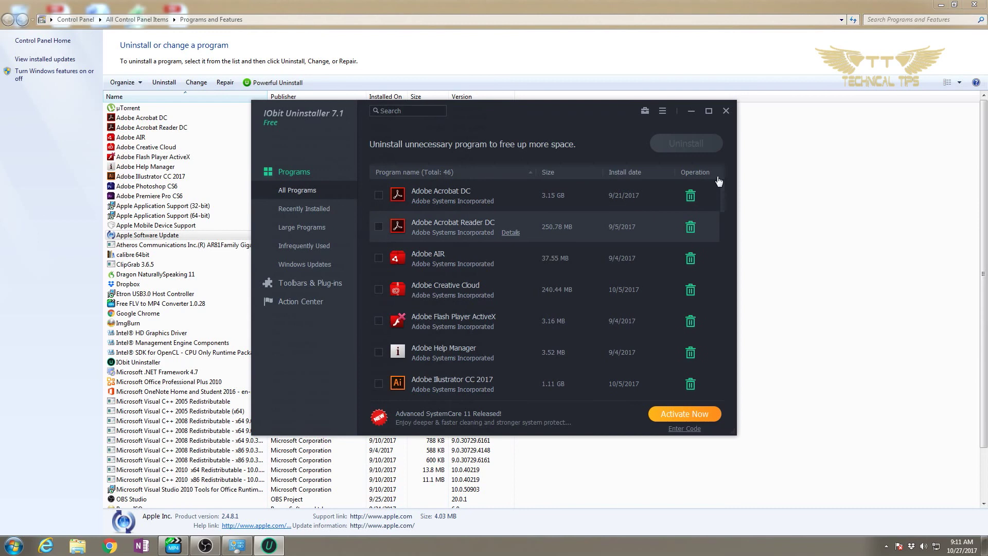
# Clear the already-removed Apple Software Update entry from Programs and Features.
pyautogui.click(726, 111)
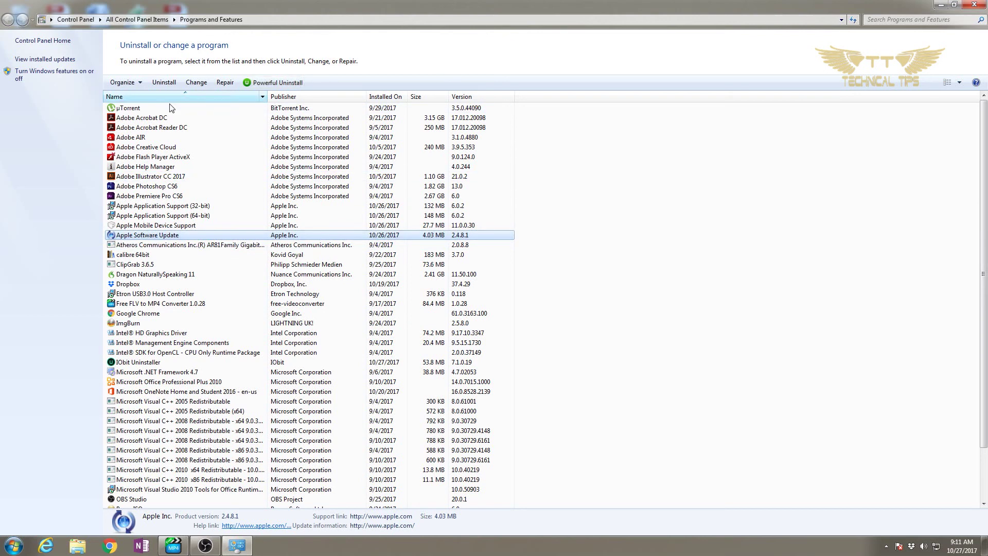
pyautogui.click(165, 87)
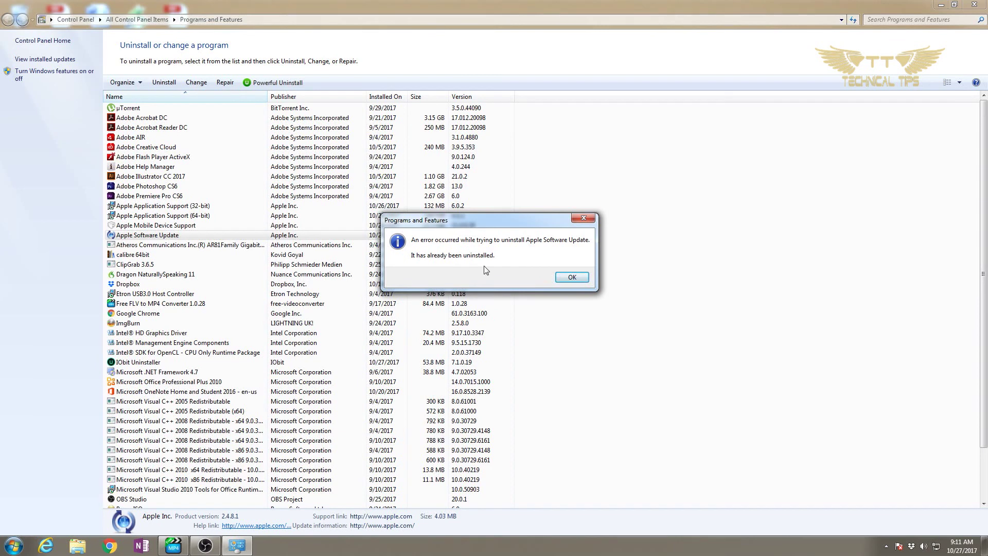
pyautogui.click(572, 282)
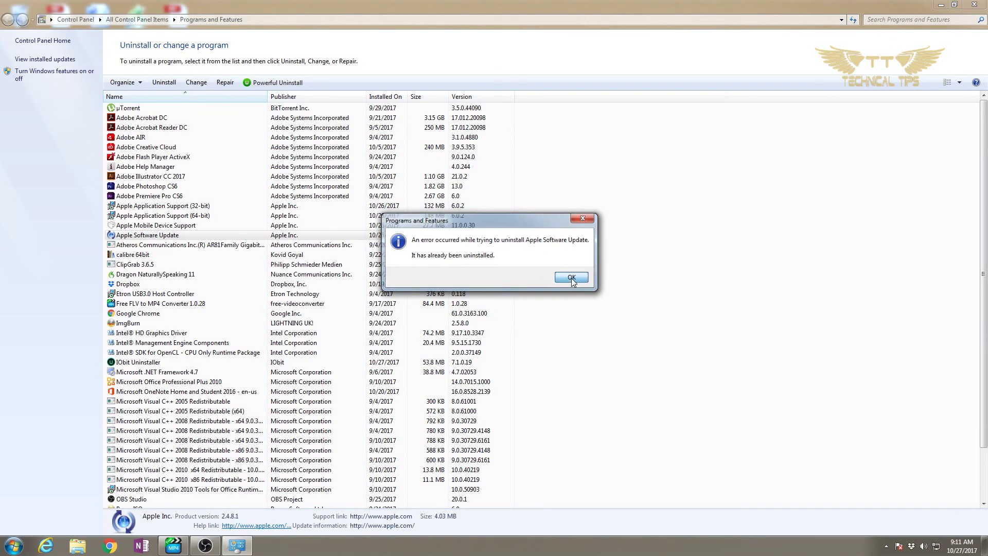
# Send Apple Mobile Device Support (x64), 27.73 MB, to IObit's Force Uninstall.
pyautogui.click(128, 229)
pyautogui.press('Up')
pyautogui.press('Up')
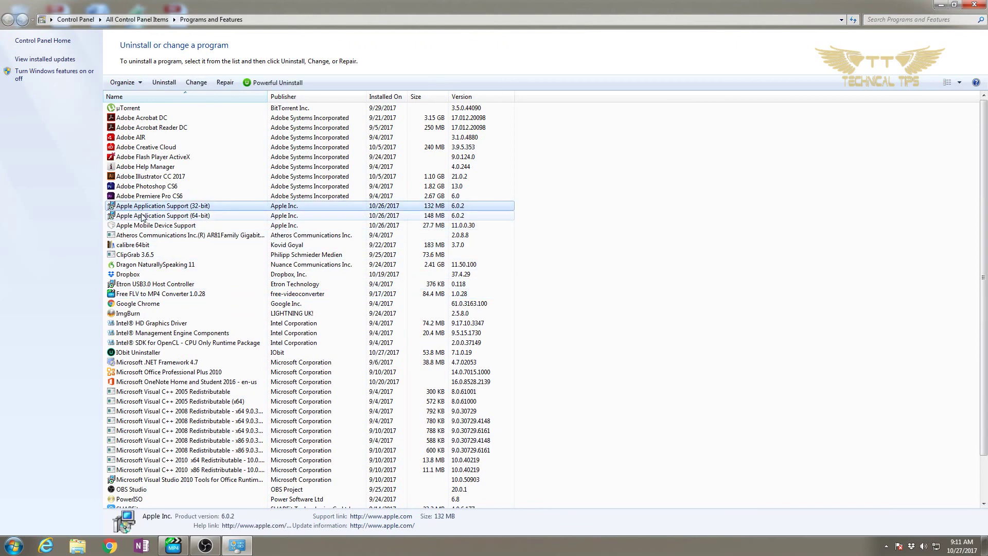
pyautogui.click(141, 228)
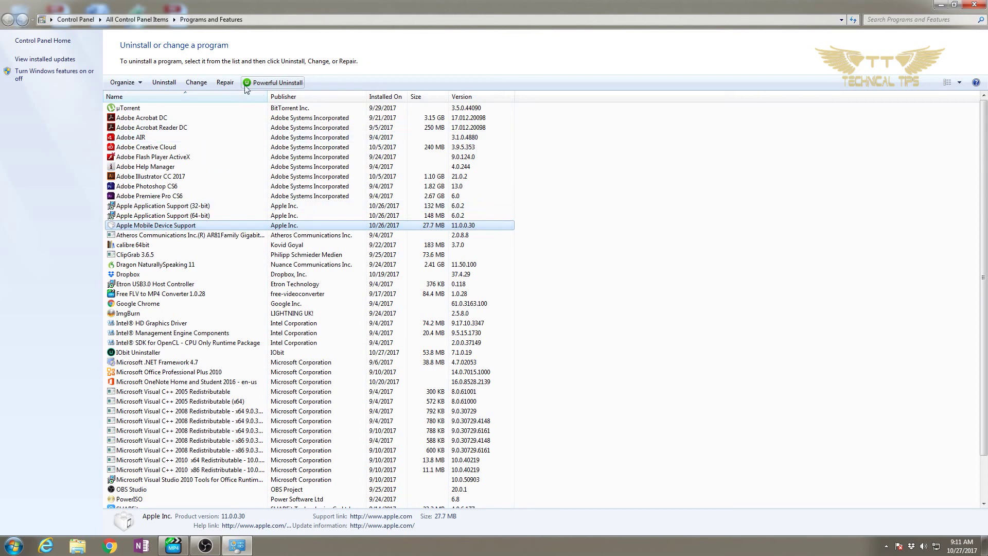
pyautogui.click(276, 83)
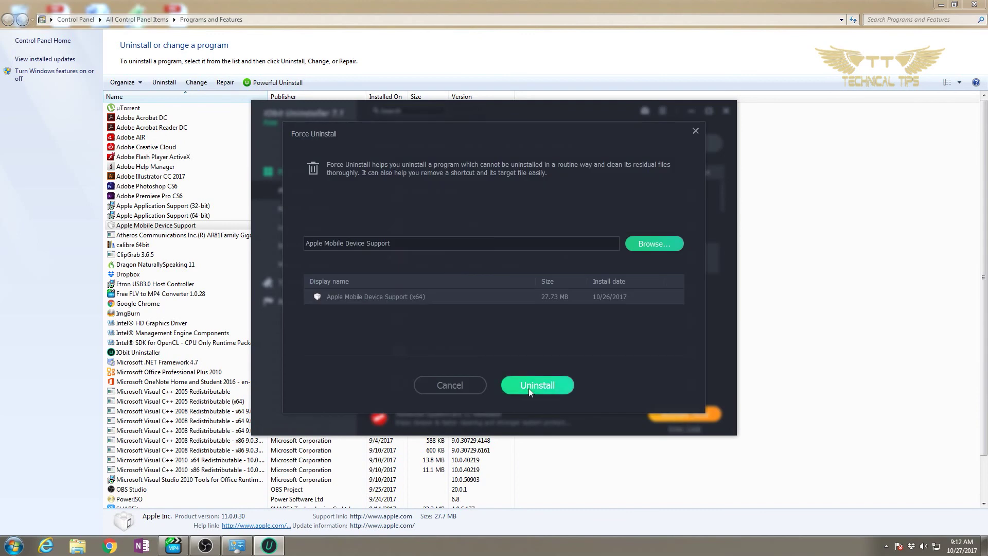
# Uninstall Apple Mobile Device Support, deleting 27.7 MB of files and 1 service.
pyautogui.click(529, 387)
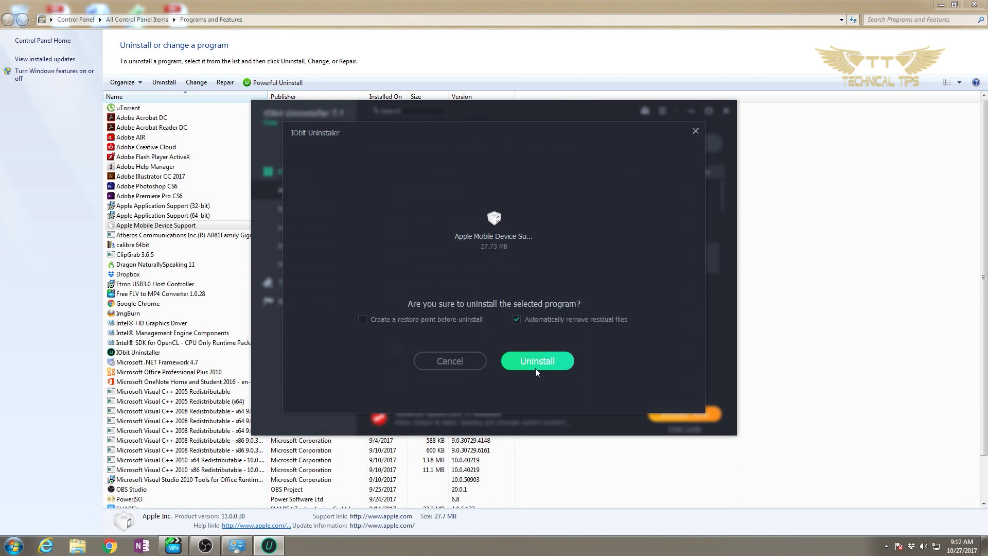
pyautogui.click(535, 366)
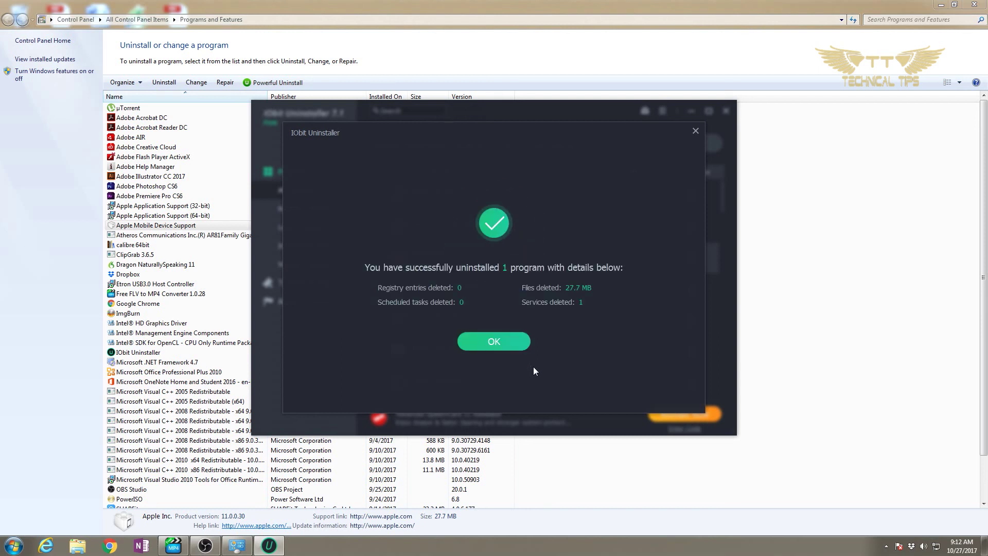
pyautogui.click(504, 349)
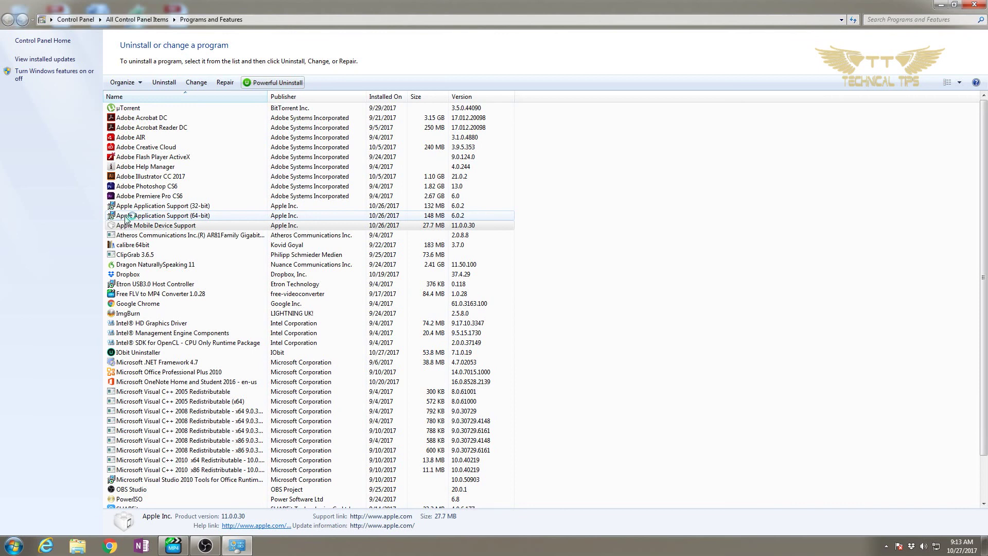
# Force-remove Apple Application Support (64-bit) and delete its 154.3 MB of leftover files.
pyautogui.click(127, 216)
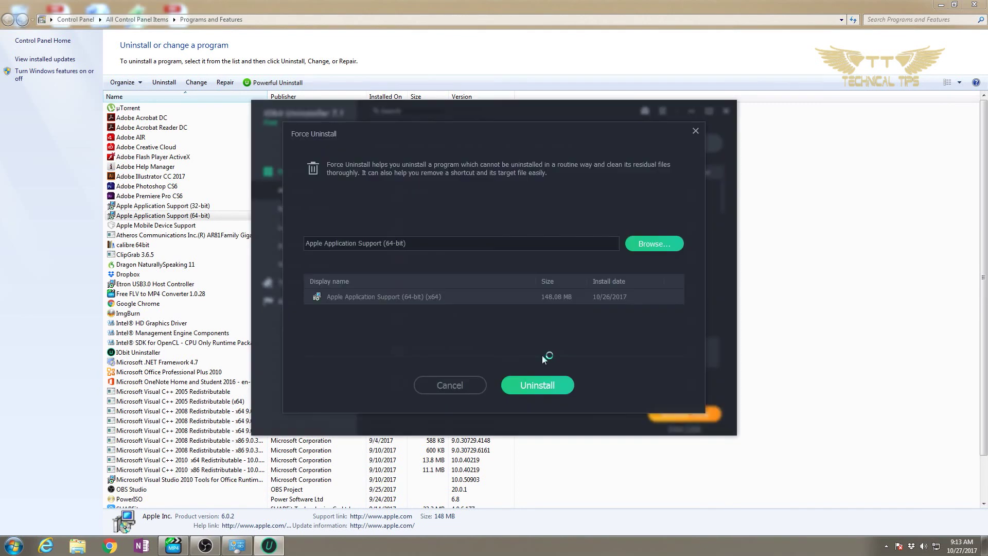
pyautogui.click(535, 386)
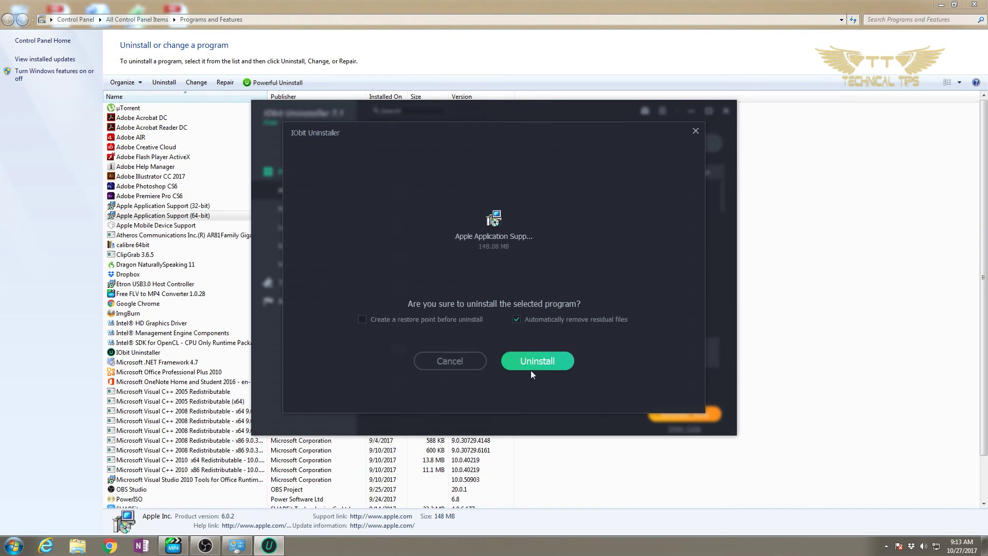
pyautogui.click(530, 369)
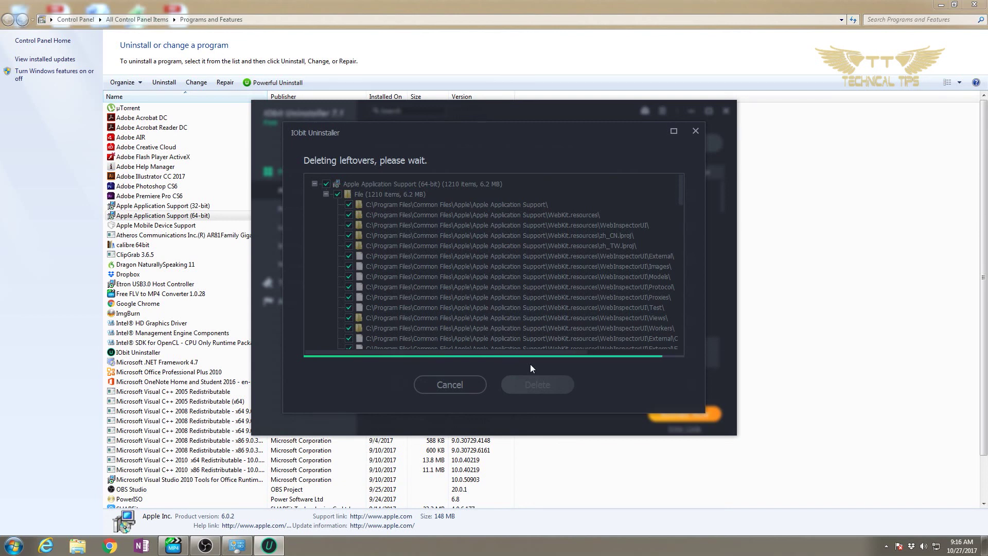
pyautogui.click(493, 341)
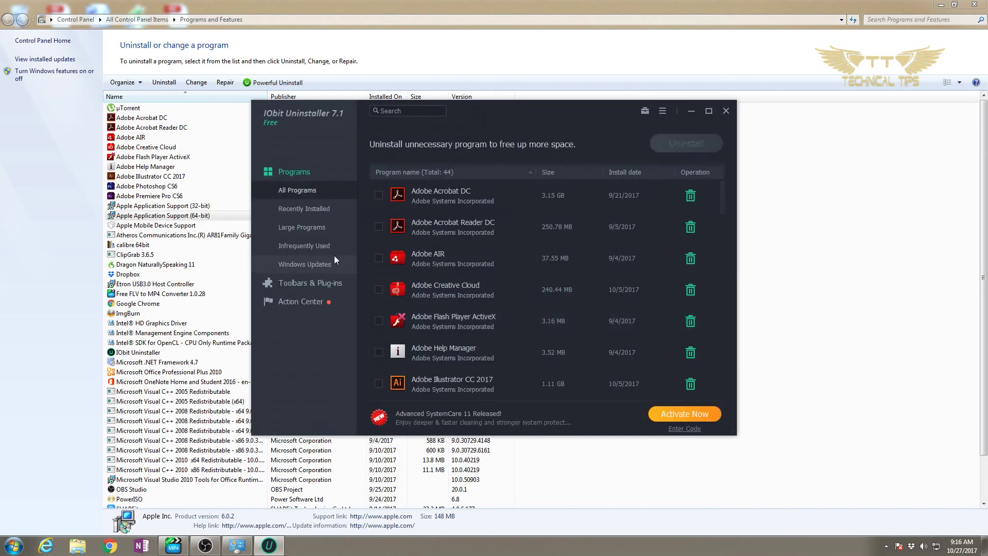
# Drop the stale Mobile Device Support and 64-bit Application Support entries, then pick Apple Application Support (32-bit).
pyautogui.click(154, 207)
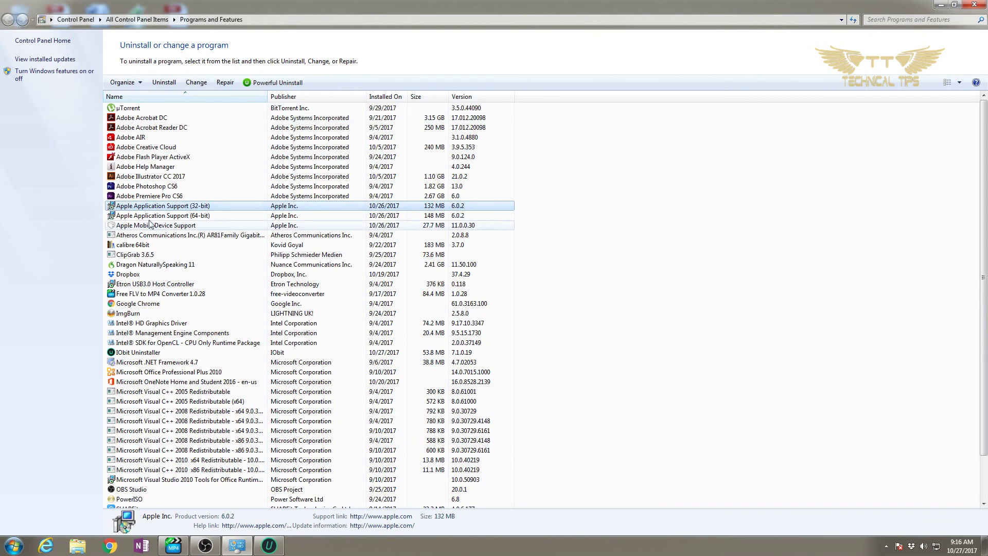
pyautogui.rightClick(146, 225)
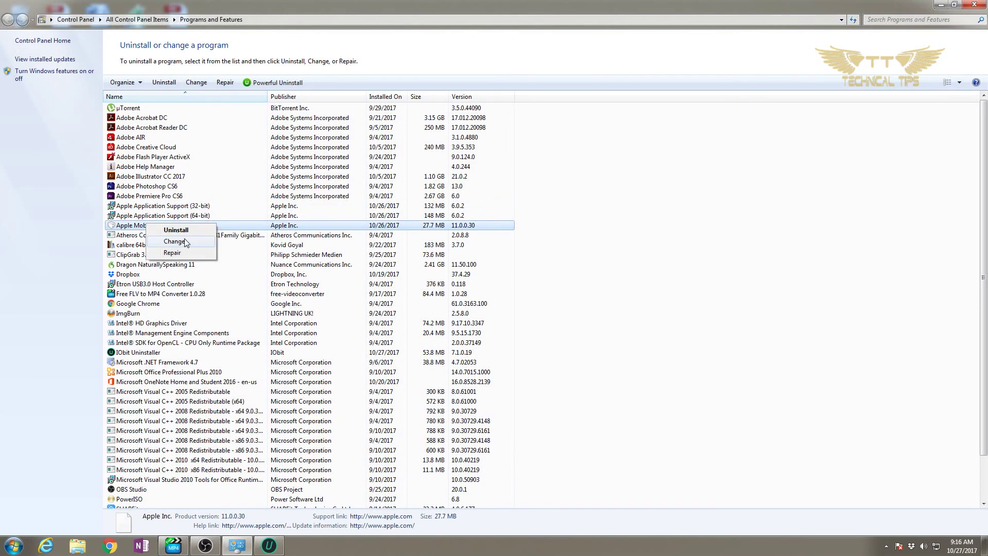
pyautogui.click(185, 243)
pyautogui.click(758, 335)
pyautogui.rightClick(149, 218)
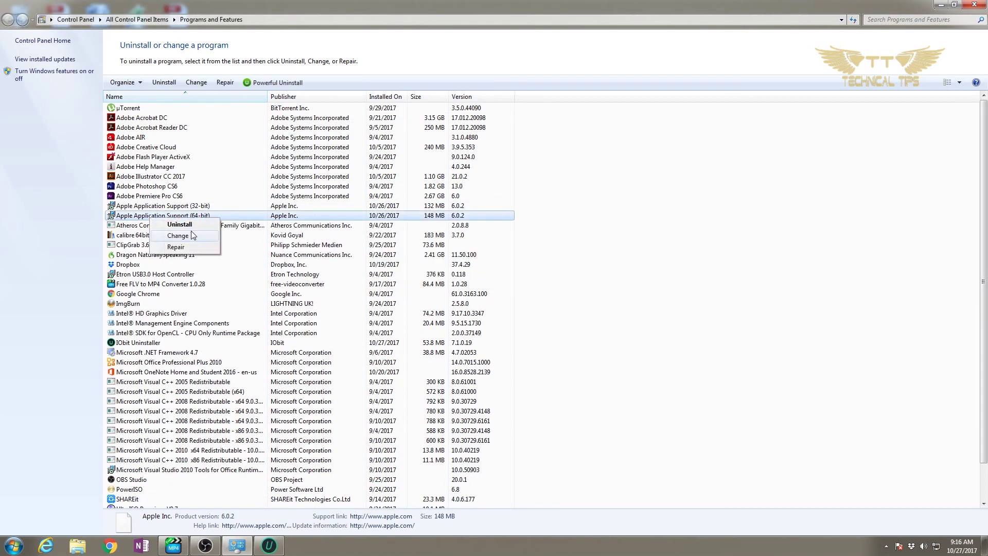
pyautogui.click(177, 235)
pyautogui.click(646, 278)
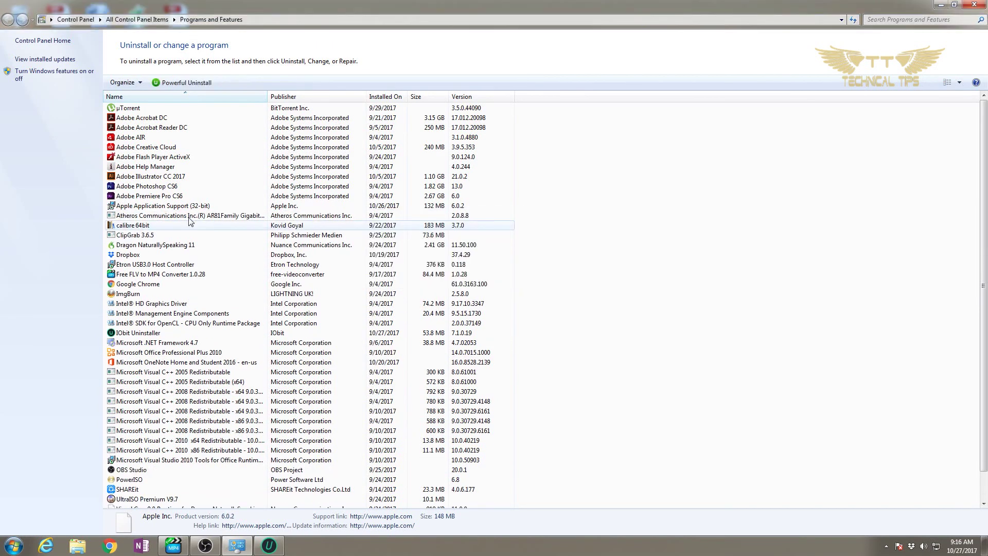
pyautogui.click(153, 208)
# Force-uninstall Apple Application Support (32-bit), deleting 396.2 MB of its files.
pyautogui.click(273, 82)
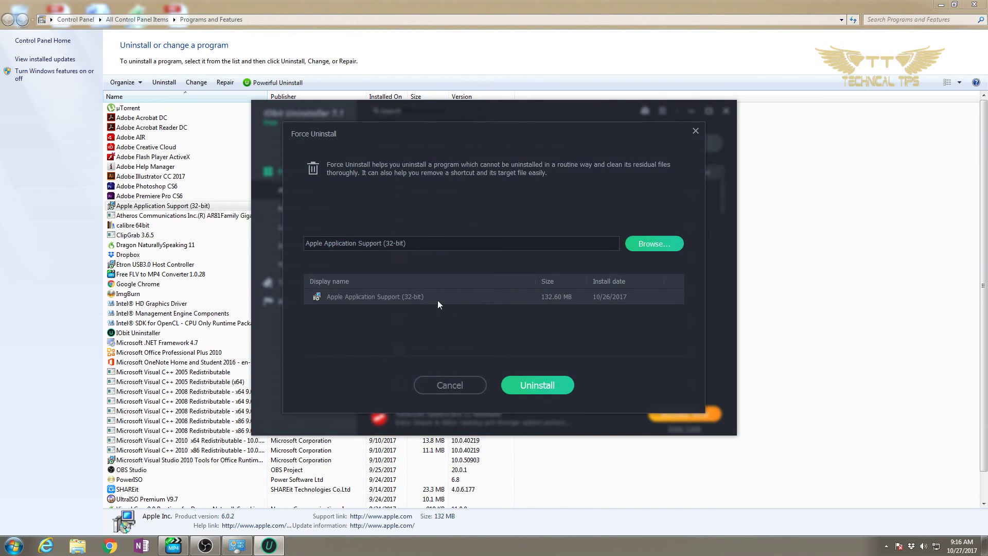
pyautogui.click(540, 384)
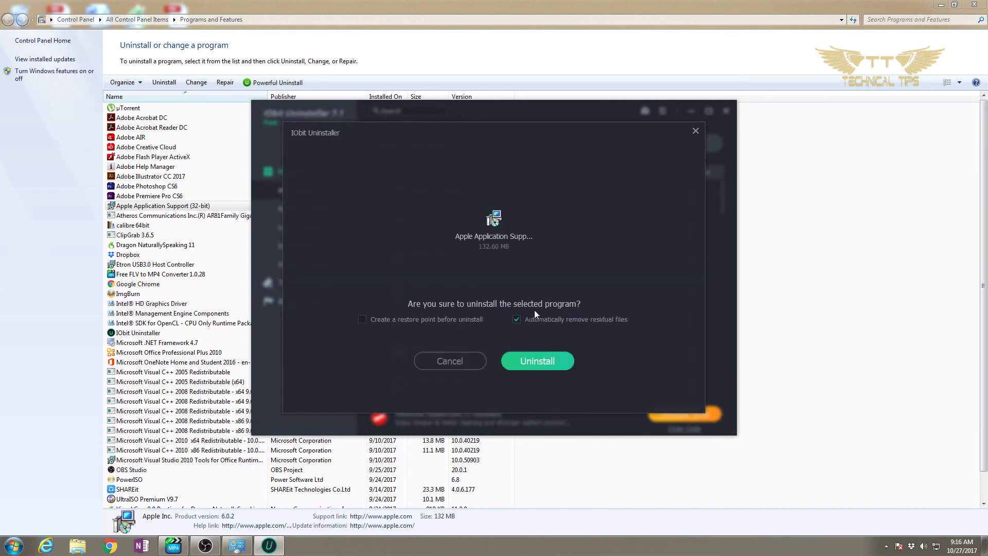
pyautogui.click(529, 363)
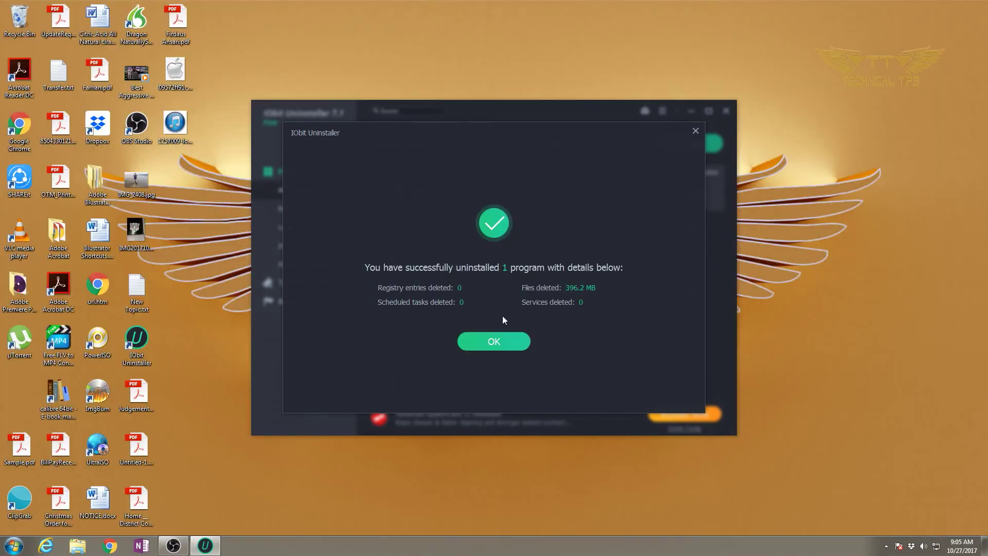
pyautogui.click(492, 342)
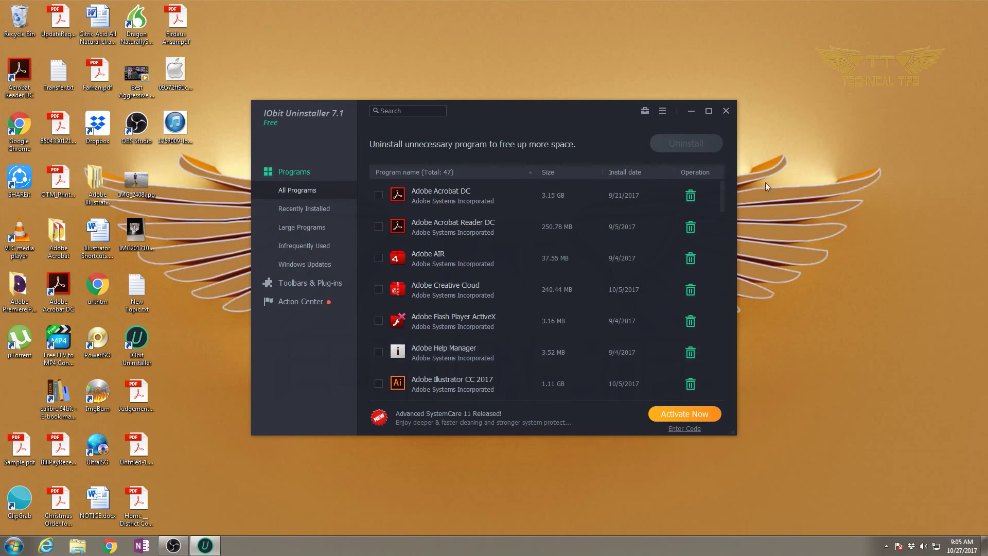
# Close IObit Uninstaller to return to the desktop.
pyautogui.click(726, 111)
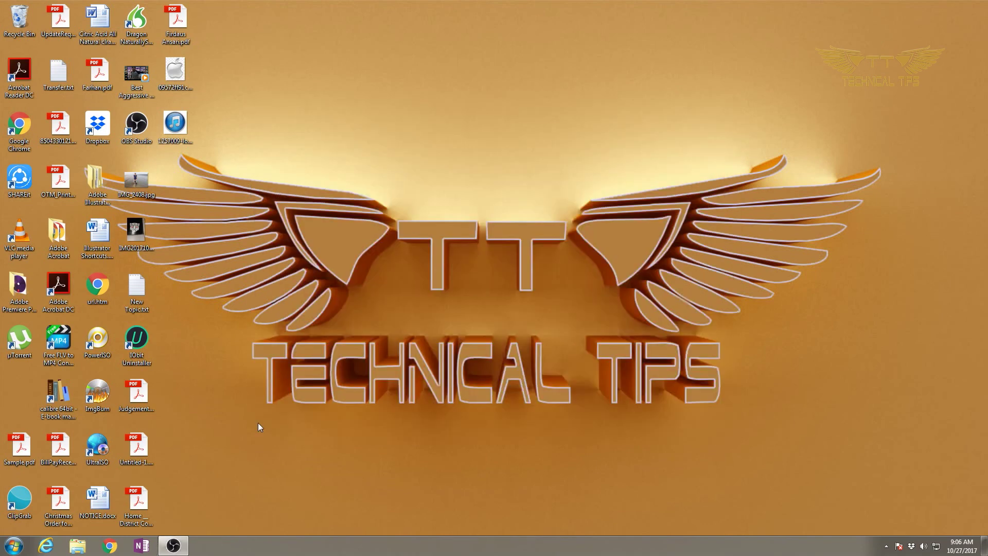